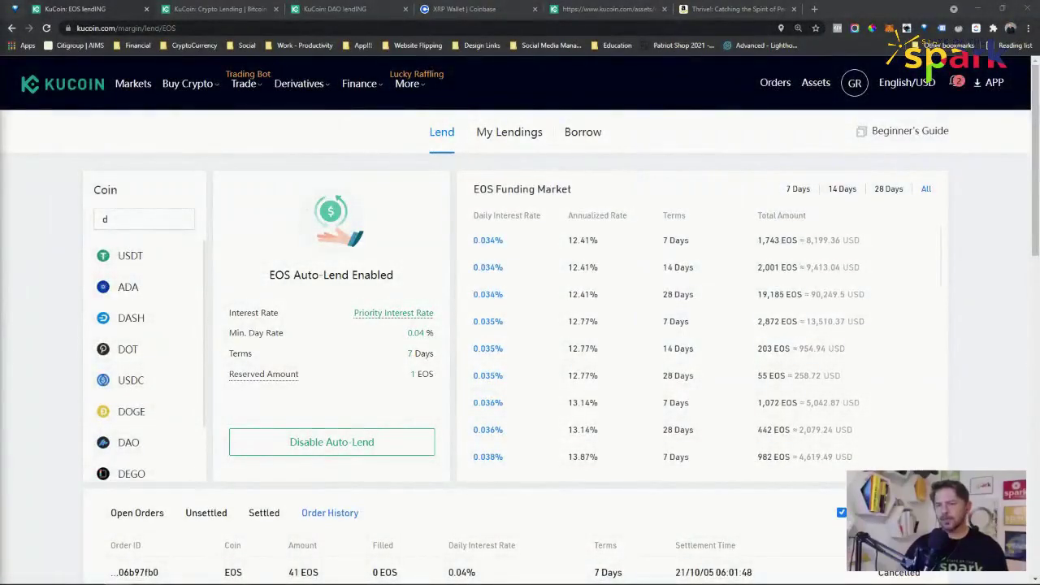
Step: Open KuCoin's Assets Overview page in a separate browser tab and switch to it
{"action": "right_click", "coordinate": [84, 91]}
{"action": "left_click", "coordinate": [122, 96]}
{"action": "left_click", "coordinate": [205, 8]}
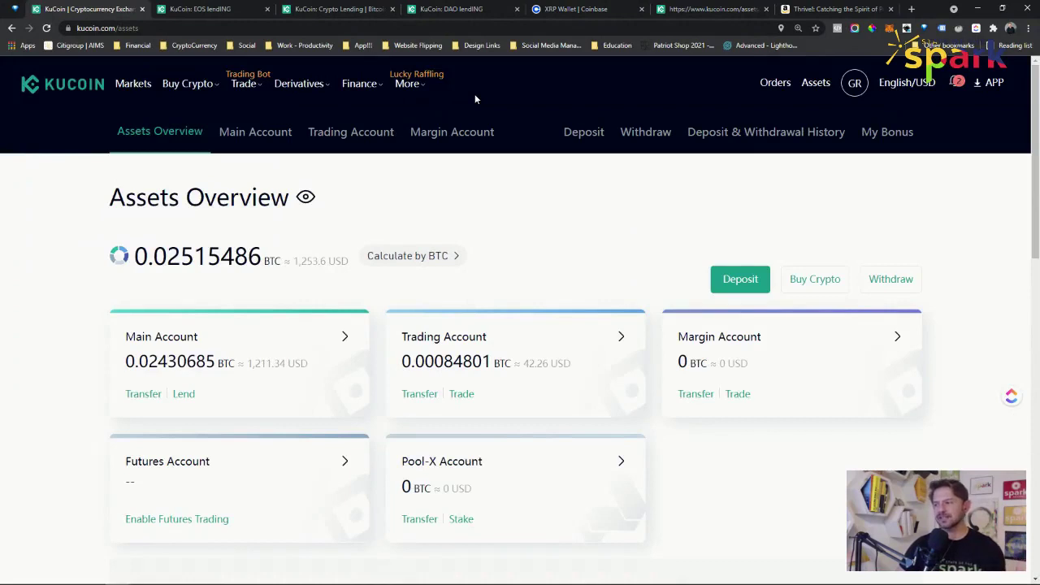
Step: Examine the total balance and the Main Account's USD value, briefly opening the Main Account and returning to the Assets Overview
{"action": "left_click_drag", "start_coordinate": [352, 267], "coordinate": [288, 261]}
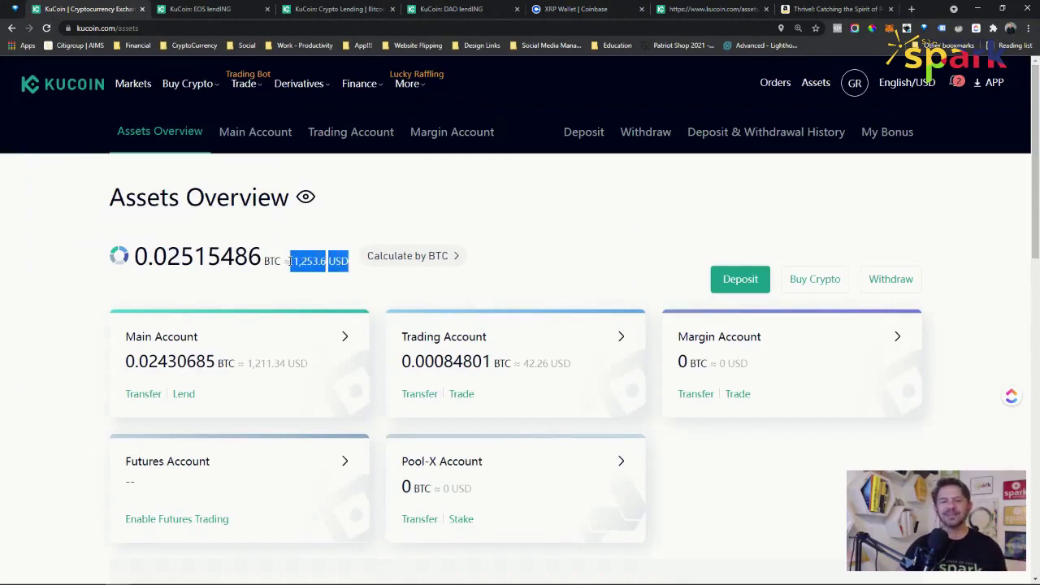
{"action": "left_click", "coordinate": [574, 271]}
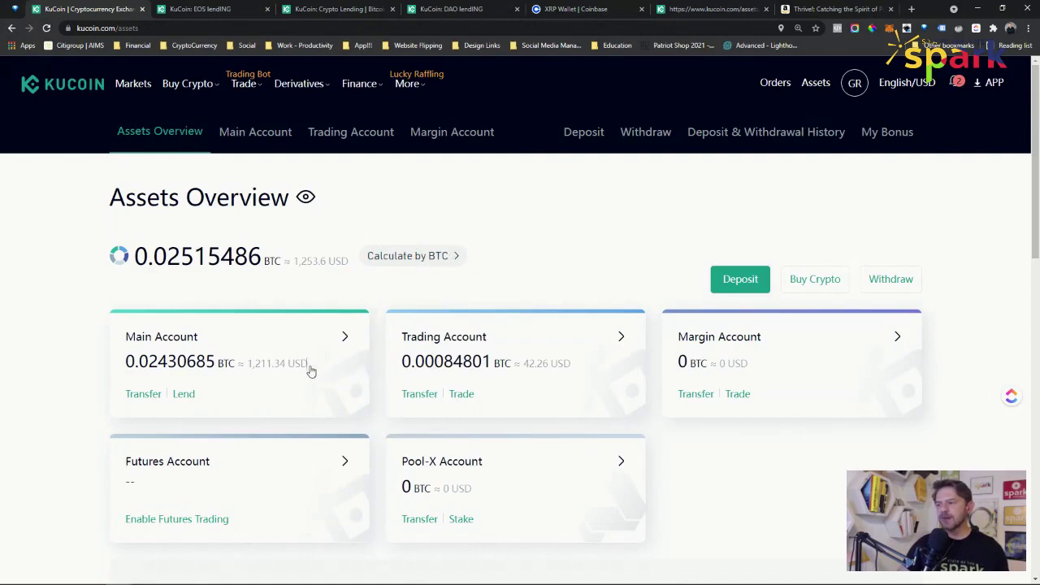
{"action": "left_click_drag", "start_coordinate": [309, 367], "coordinate": [248, 370]}
{"action": "left_click", "coordinate": [248, 370]}
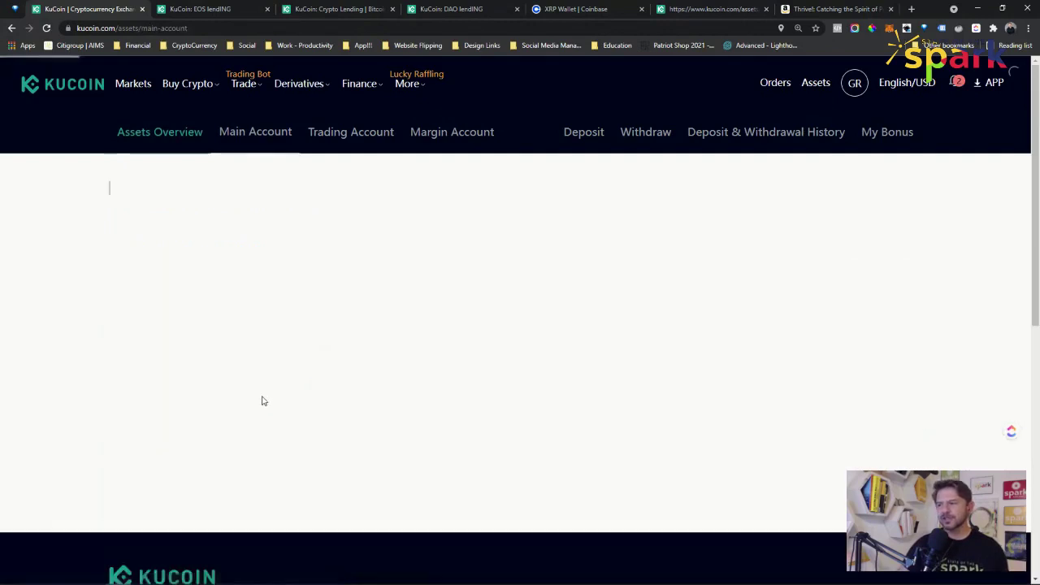
{"action": "left_click", "coordinate": [12, 27]}
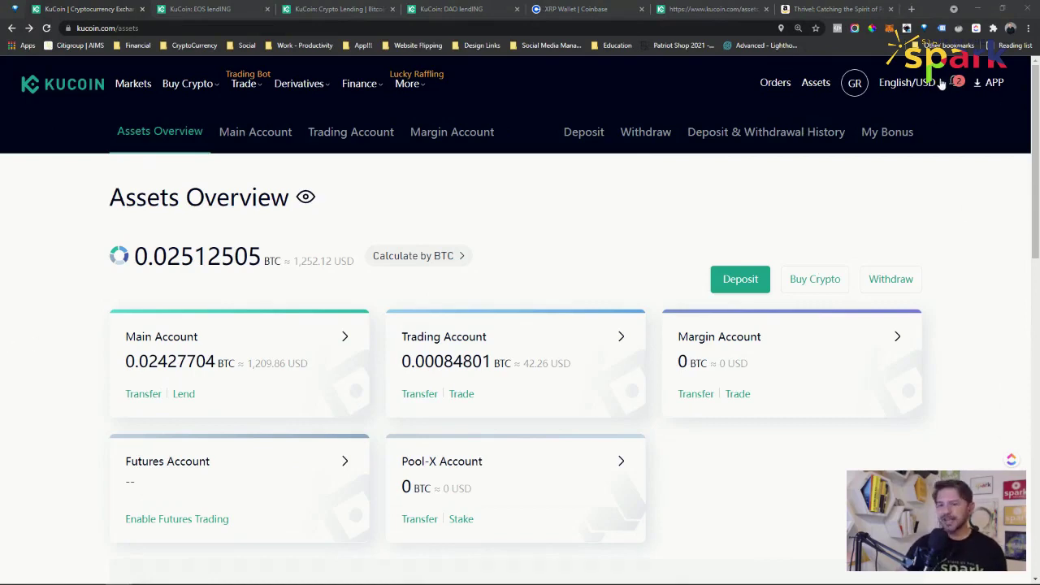
{"action": "mouse_move", "coordinate": [851, 84]}
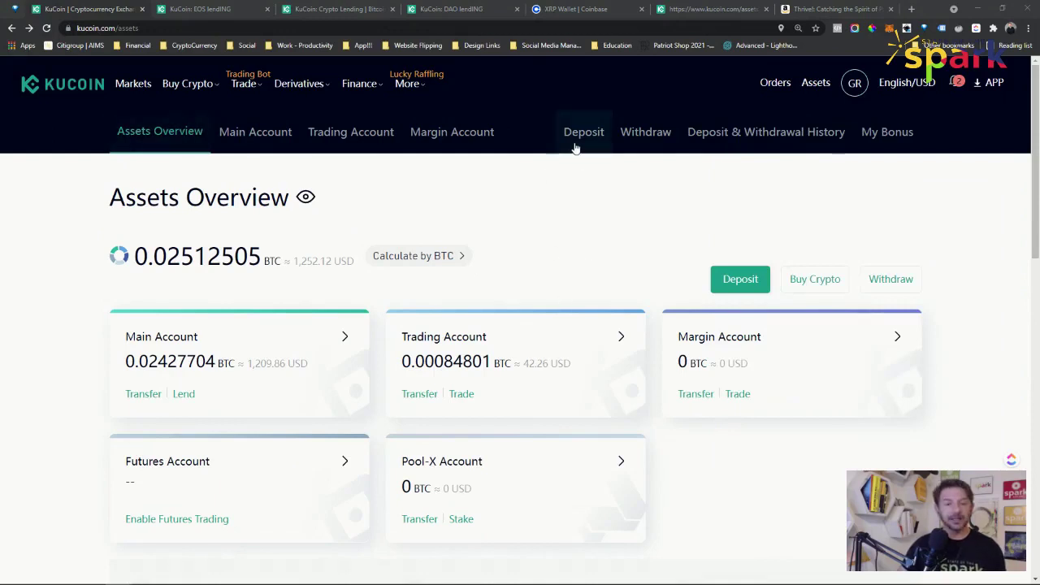
Step: Switch to the XRP wallet on Coinbase and view its Send form alongside KuCoin's XRP deposit page
{"action": "left_click", "coordinate": [584, 10]}
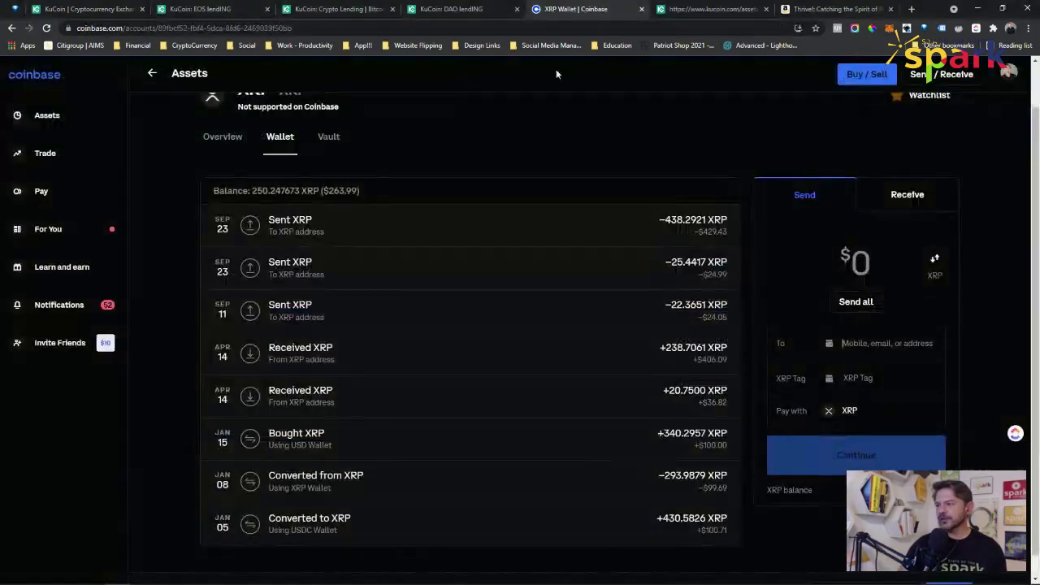
{"action": "scroll", "coordinate": [169, 295], "scroll_direction": "up", "scroll_amount": 2}
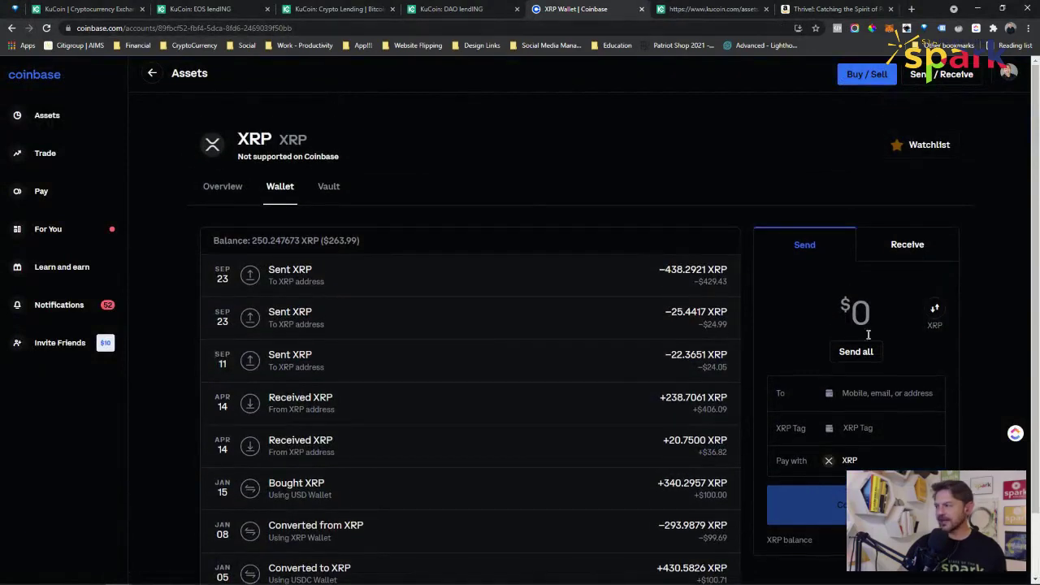
{"action": "left_click", "coordinate": [799, 246]}
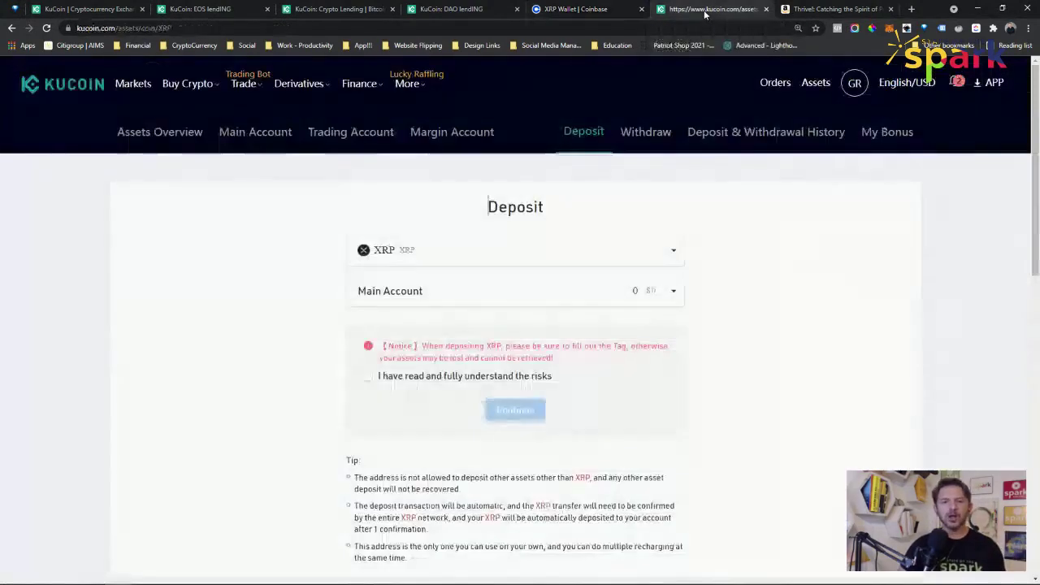
{"action": "left_click", "coordinate": [705, 10]}
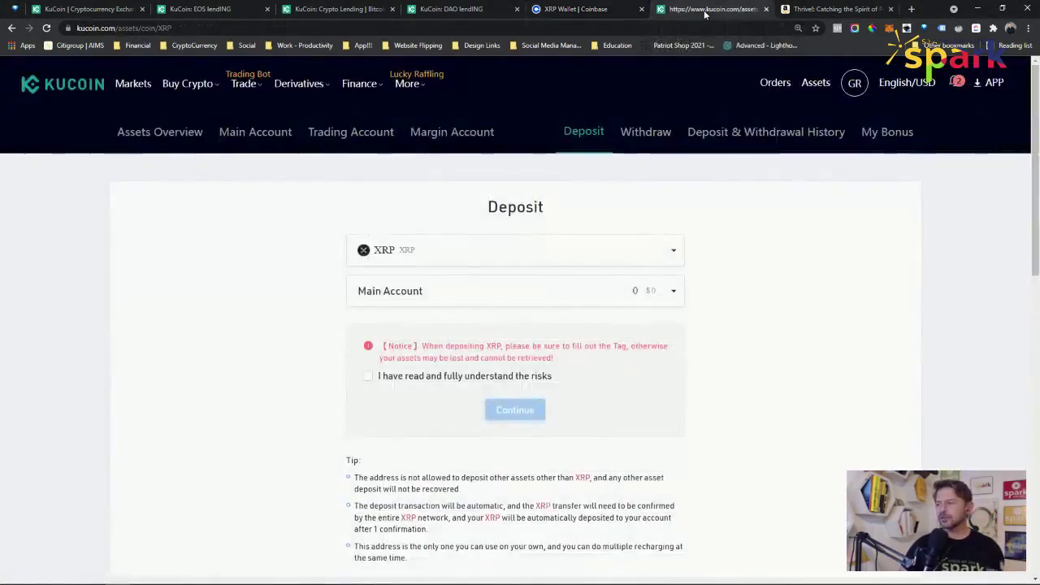
{"action": "left_click", "coordinate": [559, 10]}
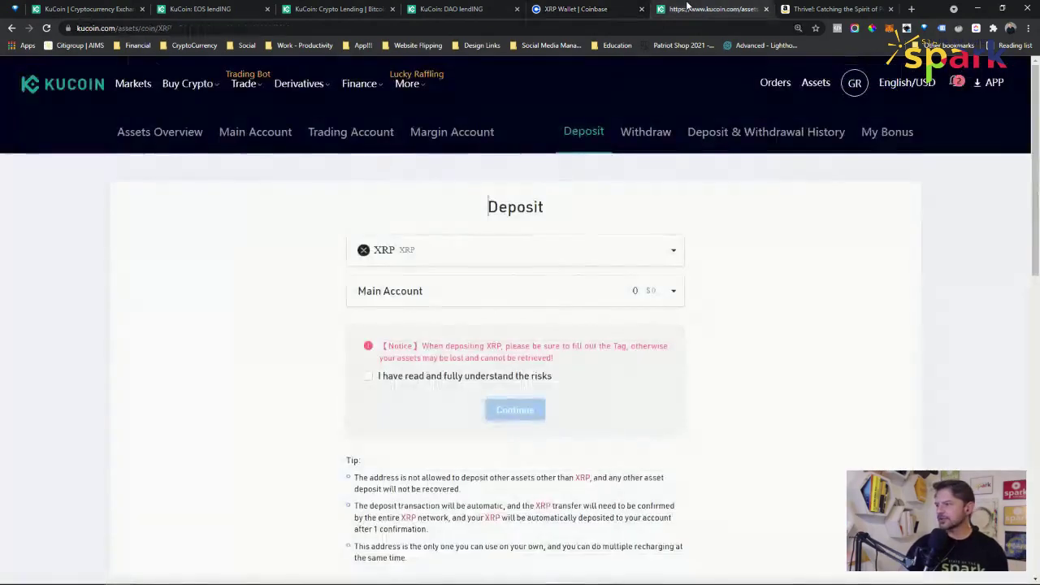
Step: Switch to KuCoin, search the Main Account for xrp and open the XRP coin's deposit page
{"action": "left_click", "coordinate": [689, 8]}
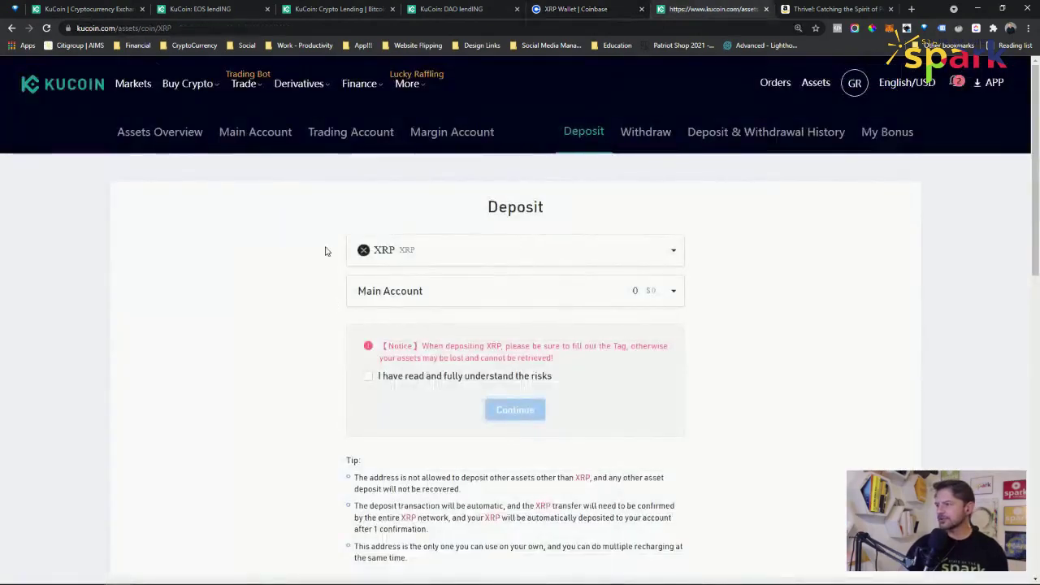
{"action": "double_click", "coordinate": [551, 209]}
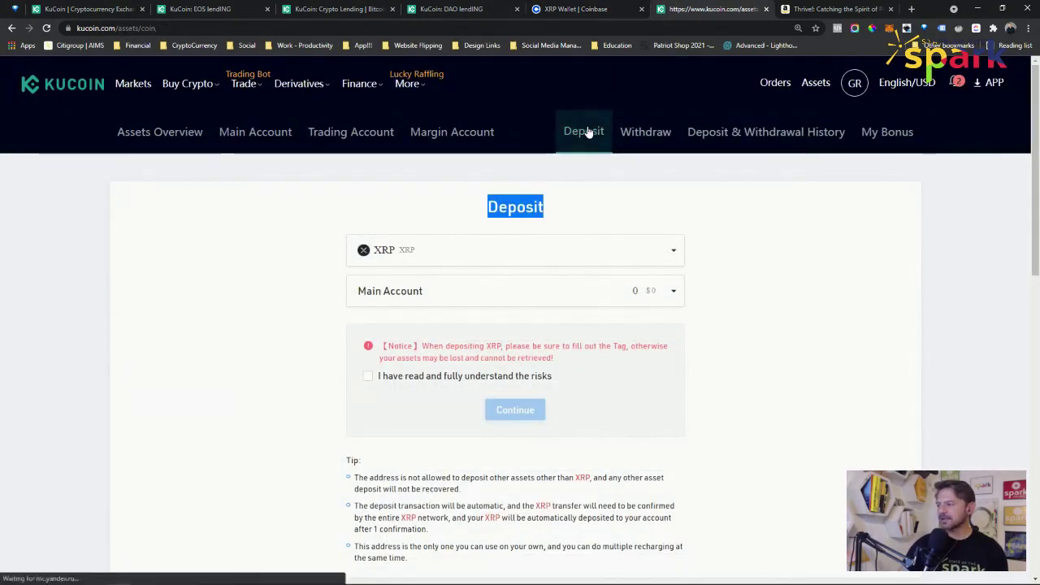
{"action": "left_click", "coordinate": [583, 132]}
{"action": "type", "text": "xrp"}
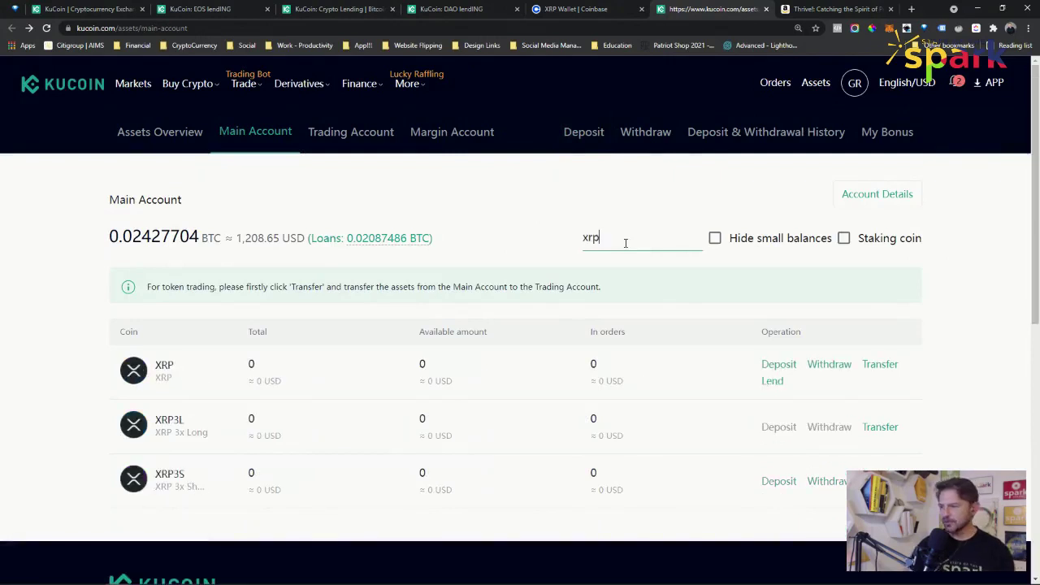
{"action": "left_click", "coordinate": [775, 365]}
Step: Select Main Account as the XRP deposit destination, accept the risk notice and reveal the deposit address and tag
{"action": "left_click", "coordinate": [372, 294]}
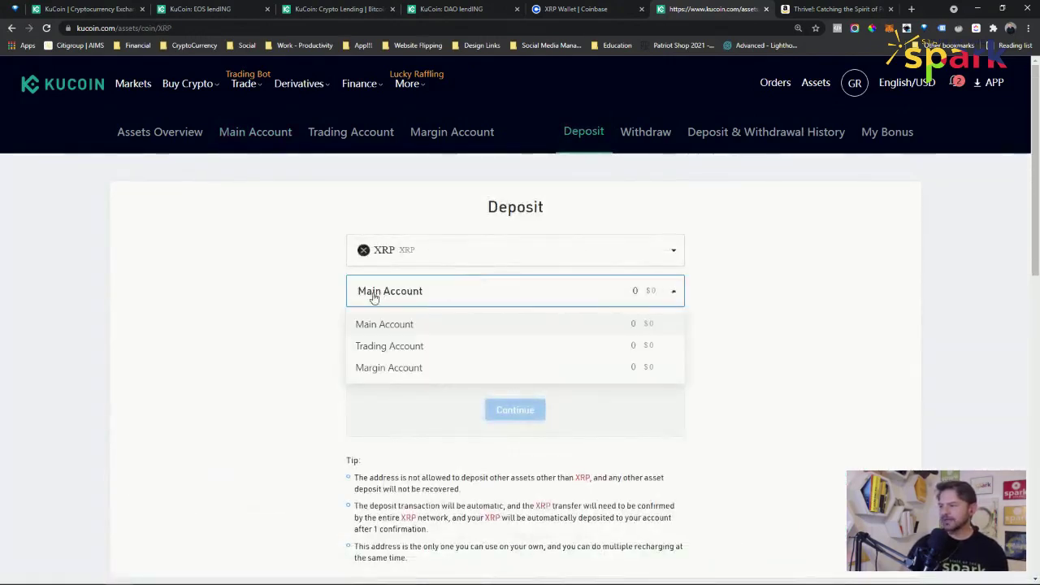
{"action": "left_click", "coordinate": [372, 327]}
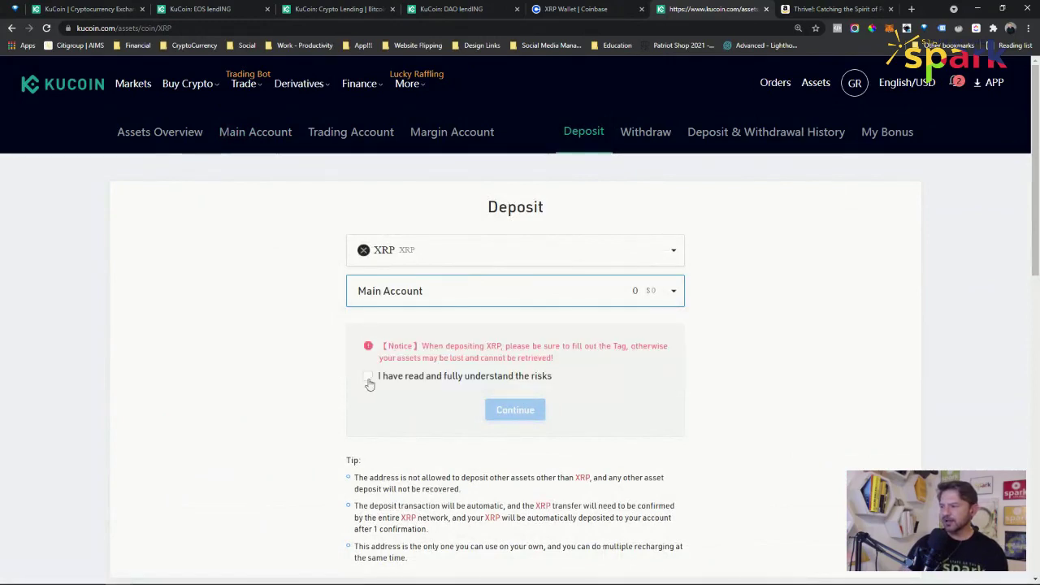
{"action": "left_click_drag", "start_coordinate": [572, 363], "coordinate": [370, 341]}
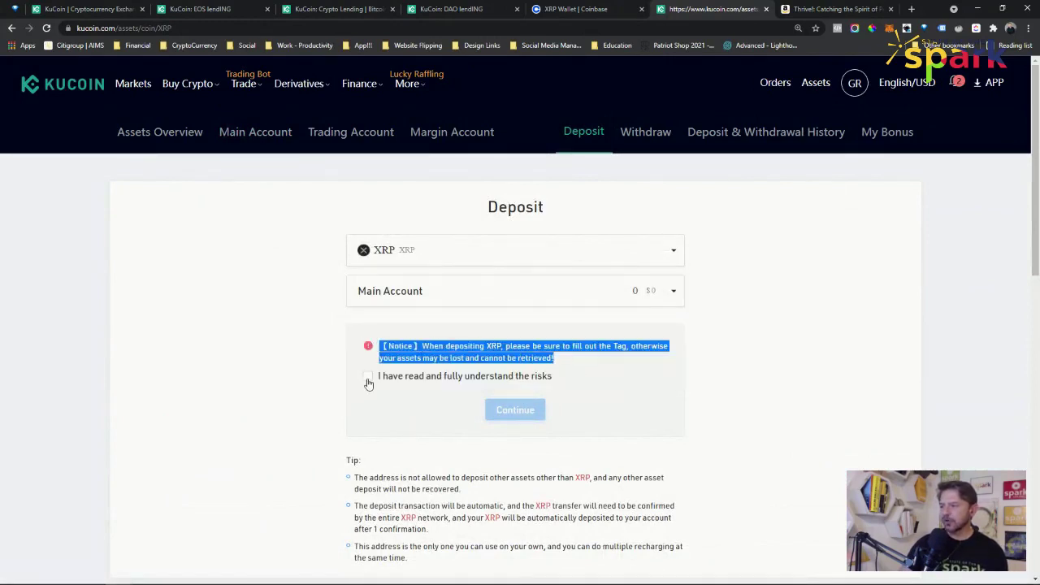
{"action": "left_click", "coordinate": [367, 376]}
{"action": "left_click", "coordinate": [519, 413]}
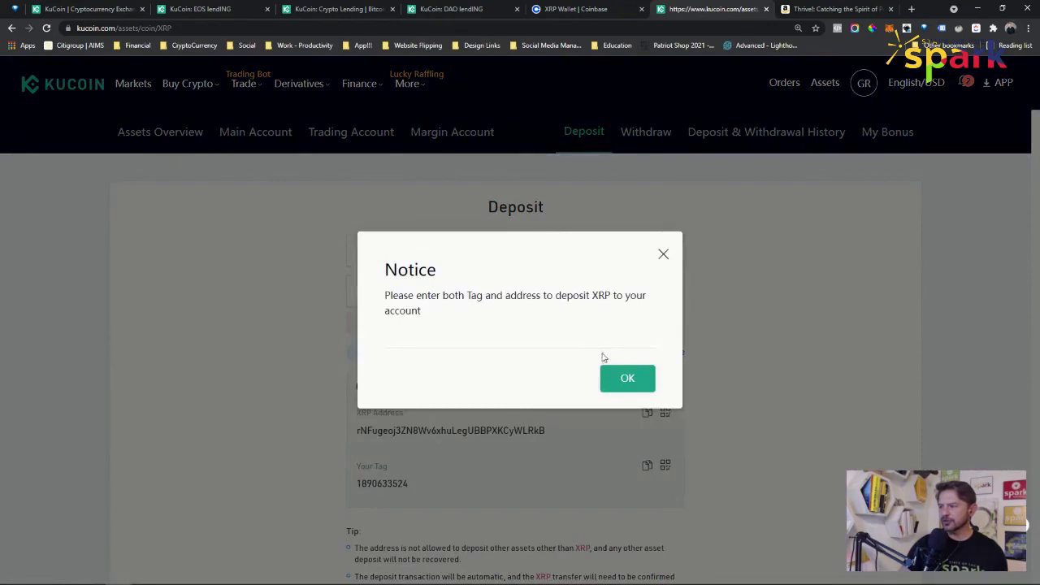
{"action": "left_click_drag", "start_coordinate": [379, 275], "coordinate": [626, 378]}
{"action": "left_click", "coordinate": [627, 378]}
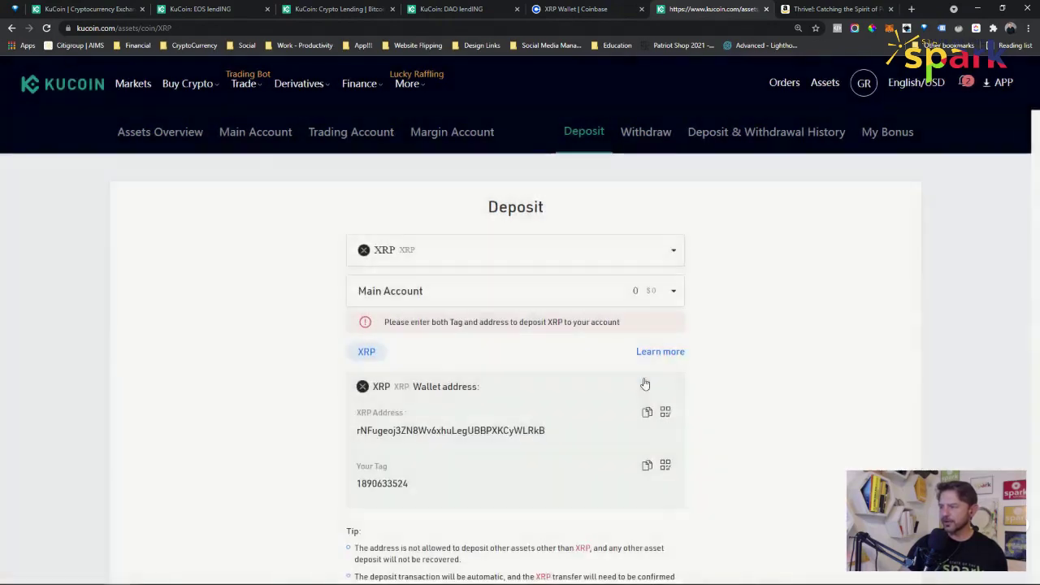
Step: Copy the XRP deposit address and paste it as the recipient in Coinbase's XRP Send form
{"action": "scroll", "coordinate": [292, 382], "scroll_direction": "down", "scroll_amount": 1}
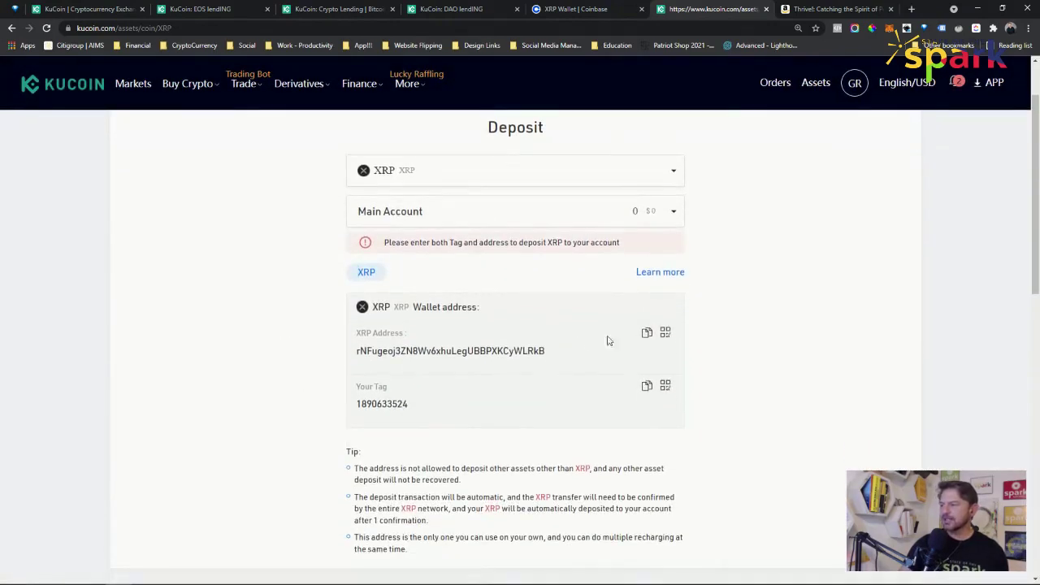
{"action": "left_click", "coordinate": [647, 333]}
{"action": "left_click", "coordinate": [576, 9]}
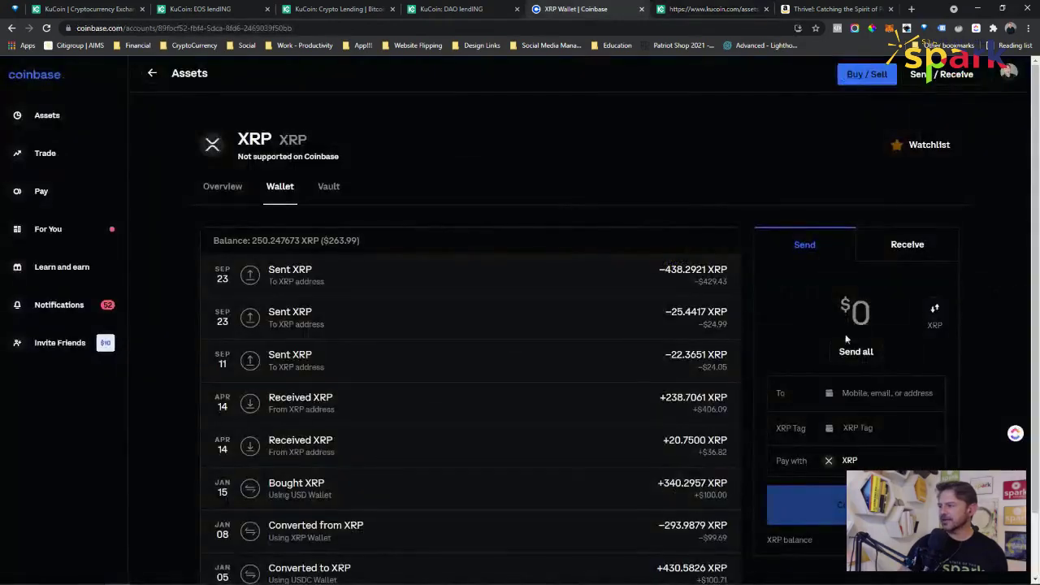
{"action": "right_click", "coordinate": [885, 399]}
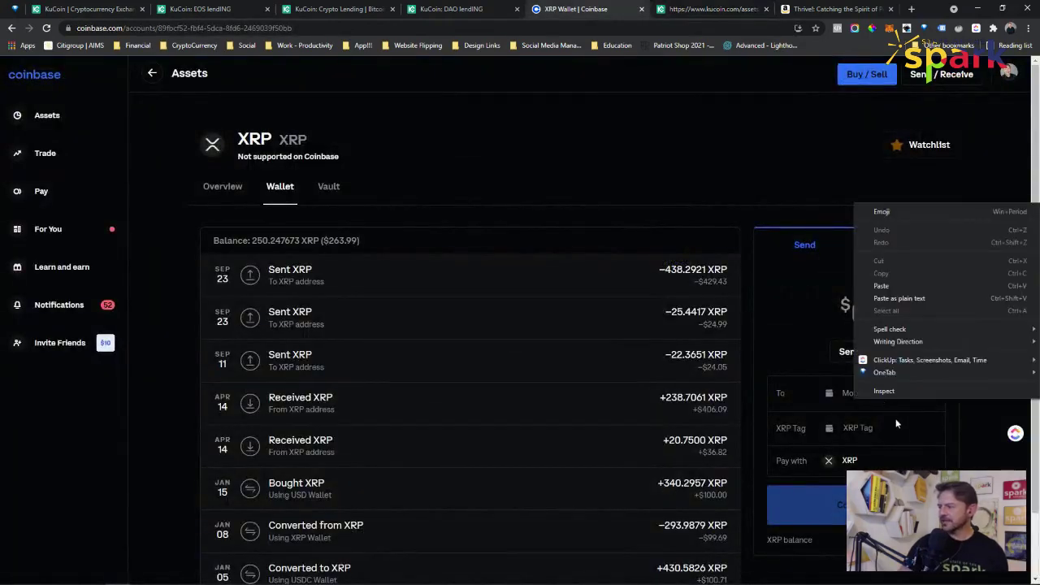
{"action": "left_click", "coordinate": [878, 298]}
Step: Compare the address and tag on KuCoin's XRP deposit page with the recipient fields in Coinbase's Send form
{"action": "left_click", "coordinate": [685, 9]}
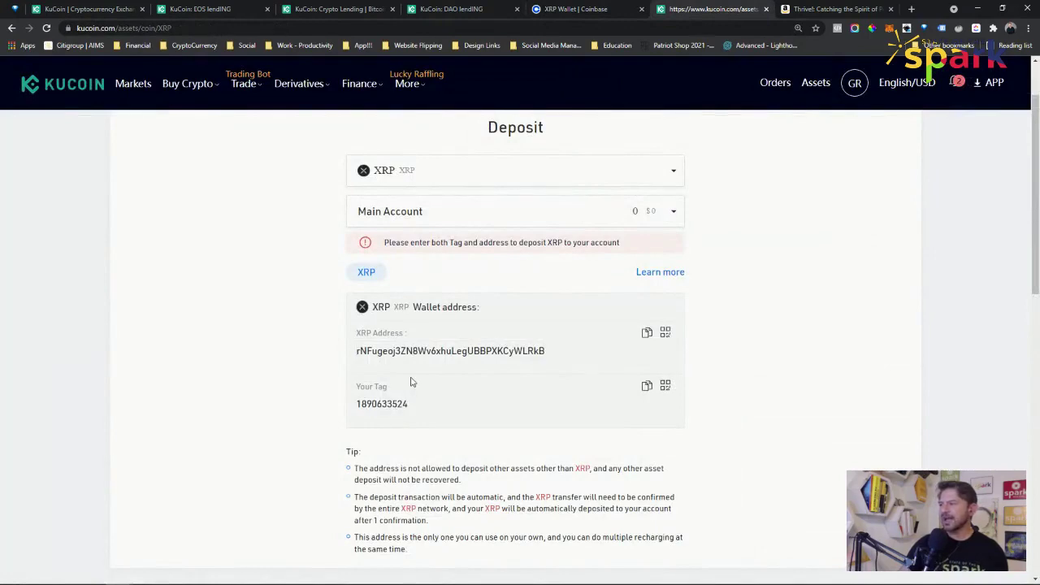
{"action": "key", "text": "ctrl+shift+Tab"}
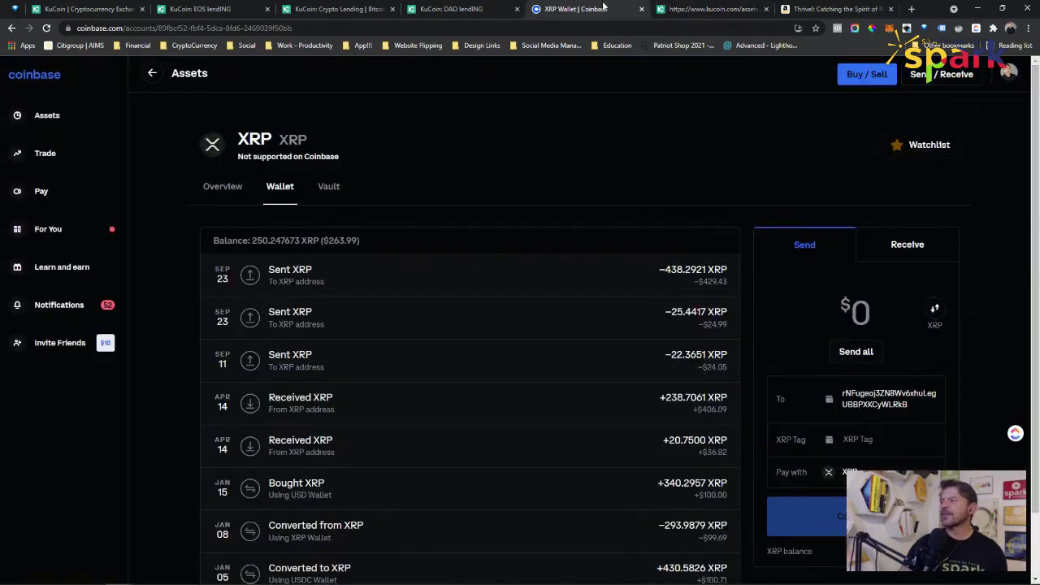
{"action": "left_click", "coordinate": [756, 9]}
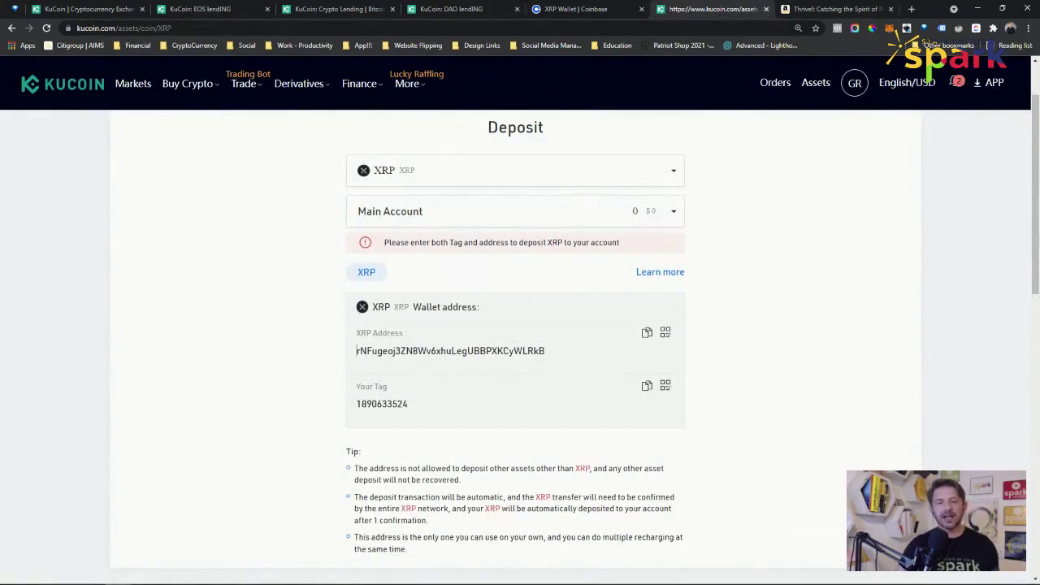
{"action": "scroll", "coordinate": [317, 371], "scroll_direction": "up", "scroll_amount": 1}
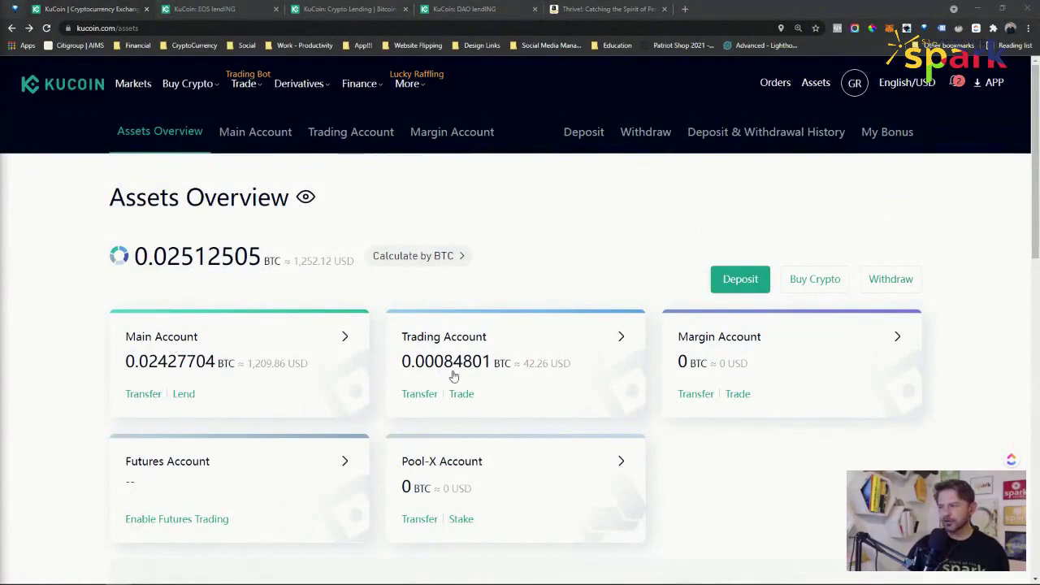
Step: Open the ADA/USDT trading page from the Trading Account and set the spot order type to Market
{"action": "left_click", "coordinate": [523, 354]}
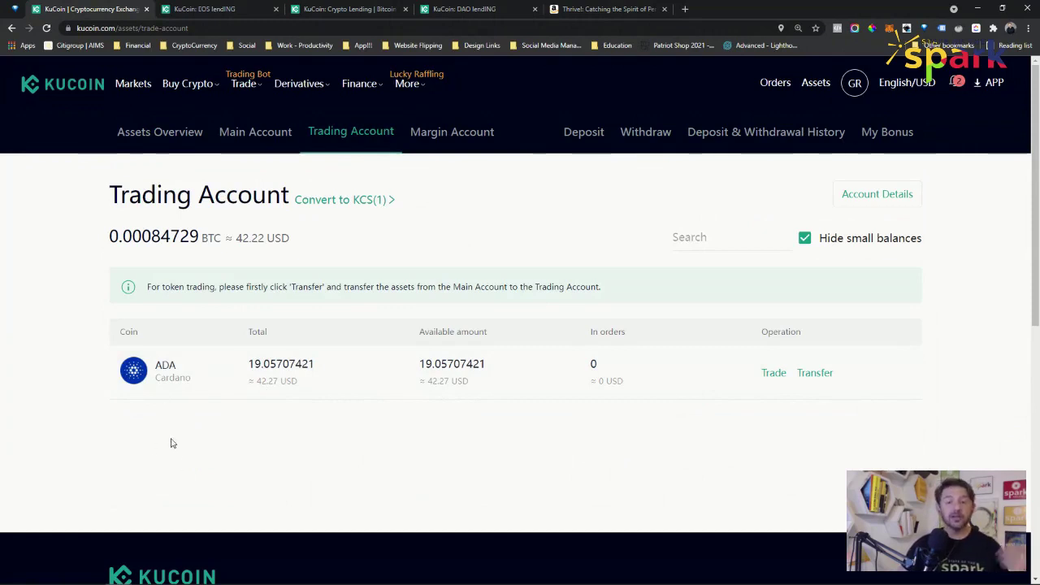
{"action": "left_click", "coordinate": [776, 374]}
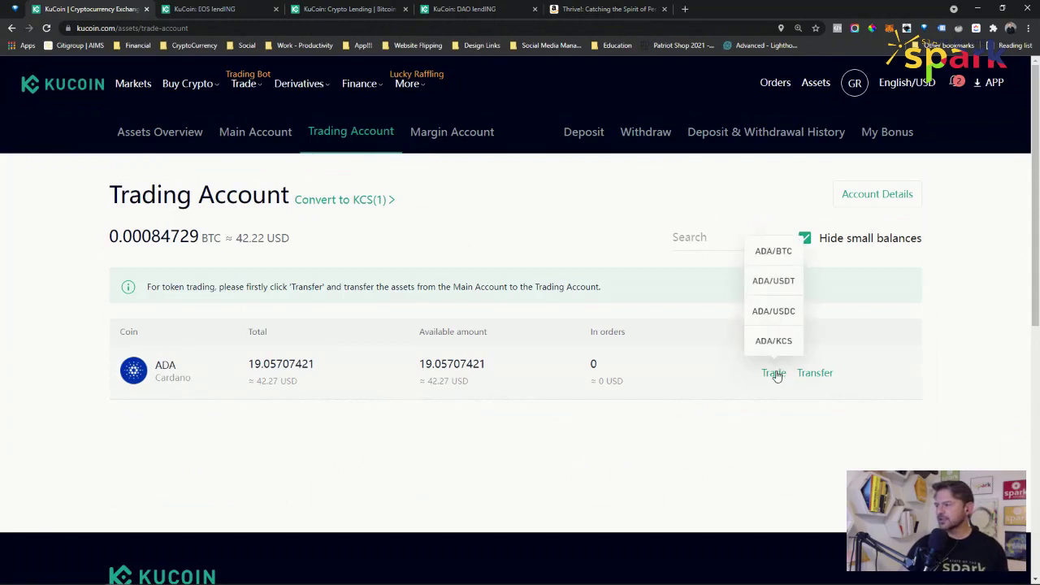
{"action": "left_click", "coordinate": [788, 282]}
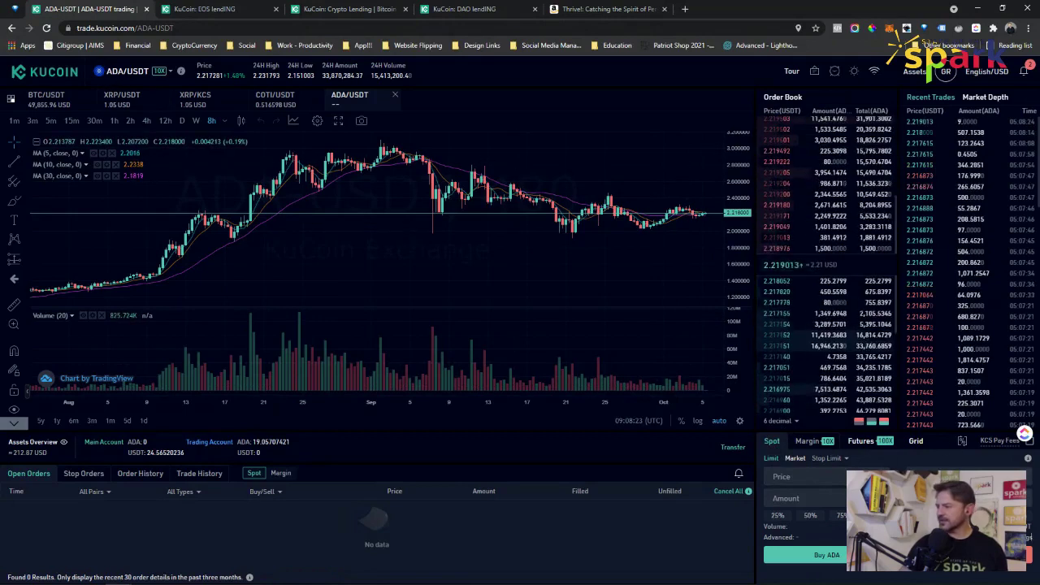
{"action": "left_click", "coordinate": [794, 460]}
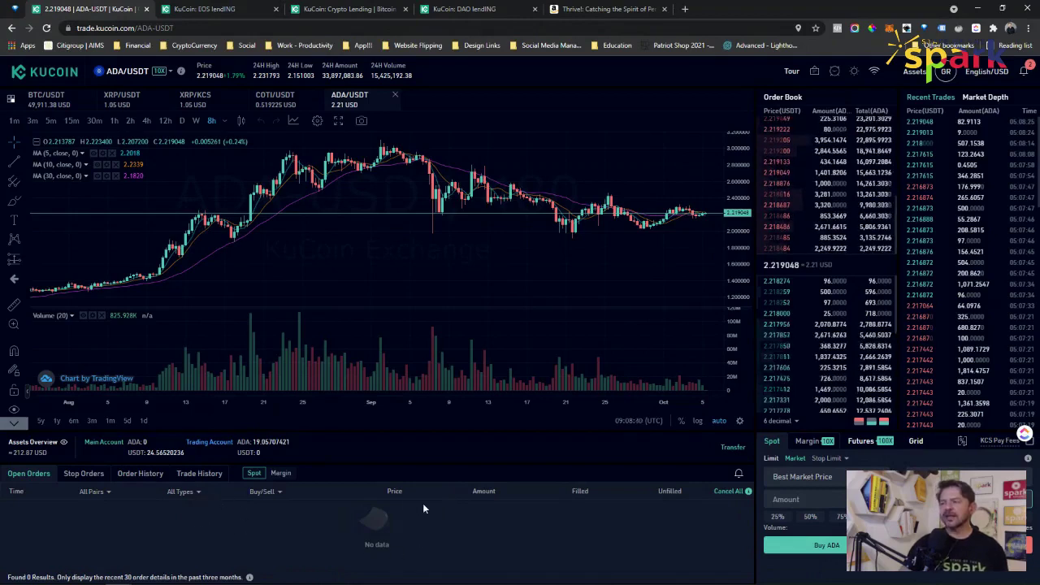
Step: Return to the Trading Account through the Assets Overview and view ADA's transfer form, closing it without transferring
{"action": "mouse_move", "coordinate": [943, 72]}
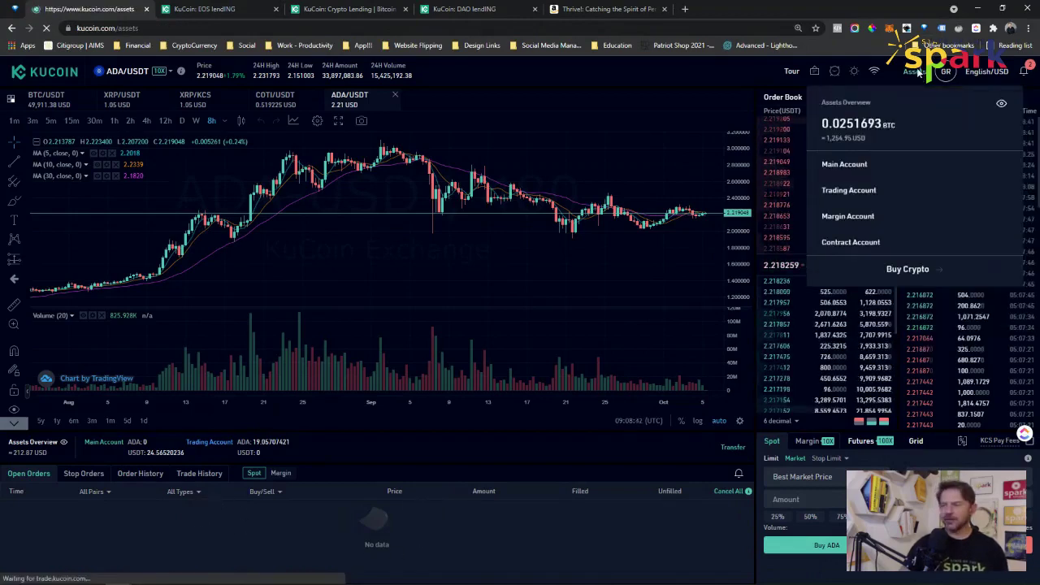
{"action": "left_click", "coordinate": [916, 71]}
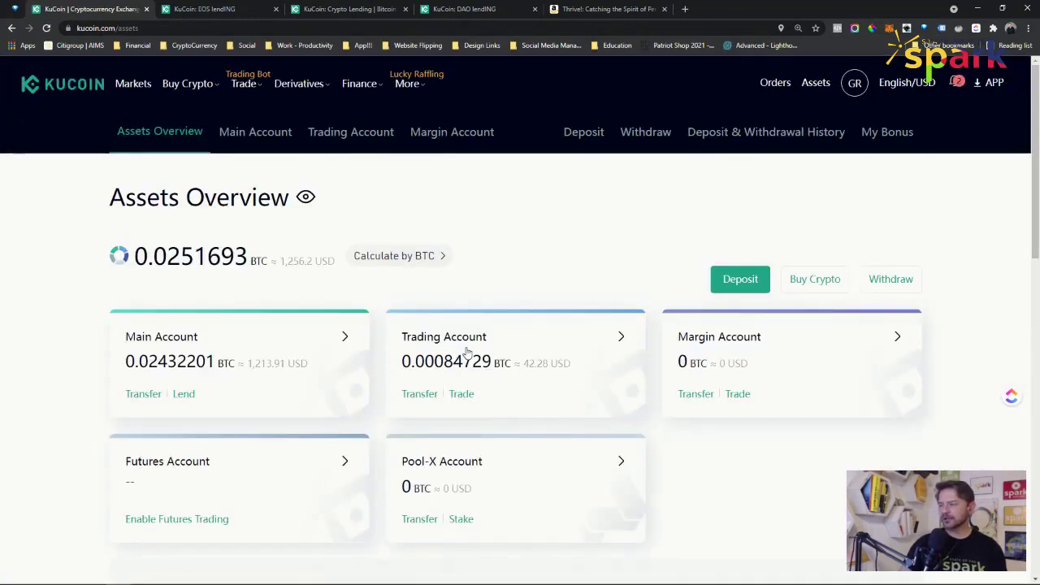
{"action": "left_click", "coordinate": [465, 336]}
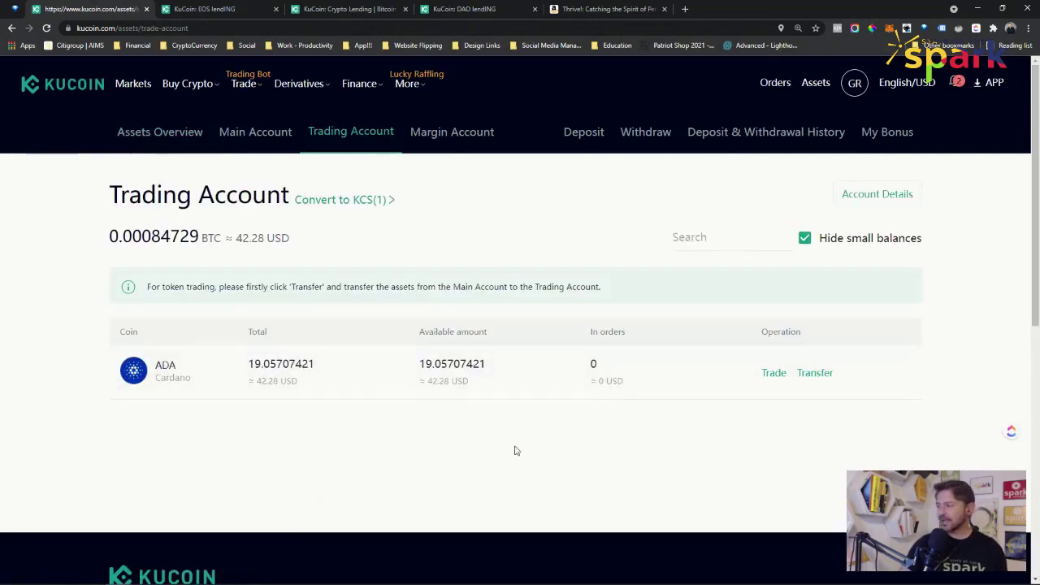
{"action": "left_click", "coordinate": [809, 375]}
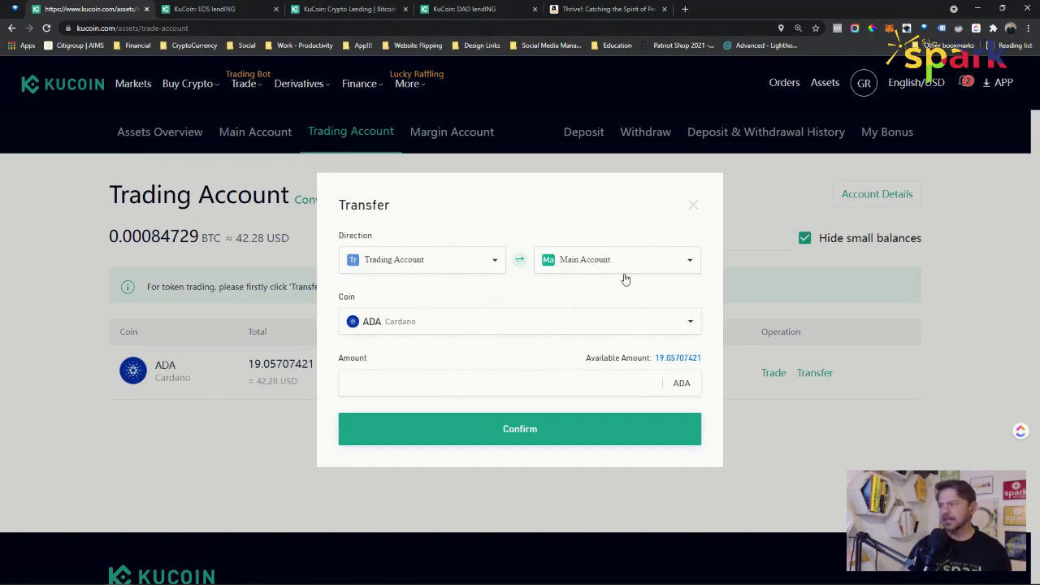
{"action": "left_click", "coordinate": [694, 206]}
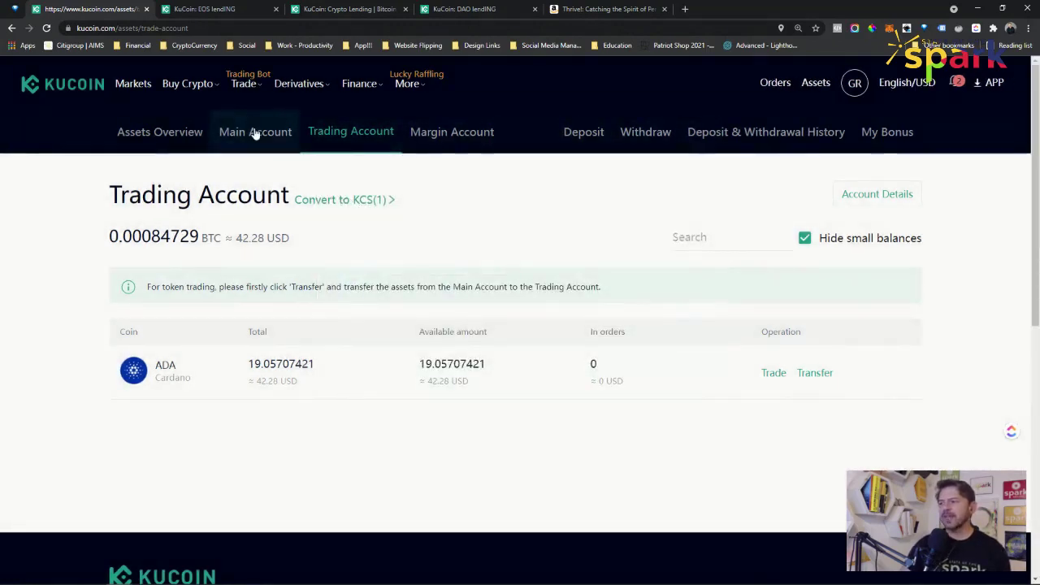
Step: Open the Main Account, hide small balances, and check the account's total USD value
{"action": "left_click", "coordinate": [253, 133]}
{"action": "scroll", "coordinate": [675, 147], "scroll_direction": "down", "scroll_amount": 1}
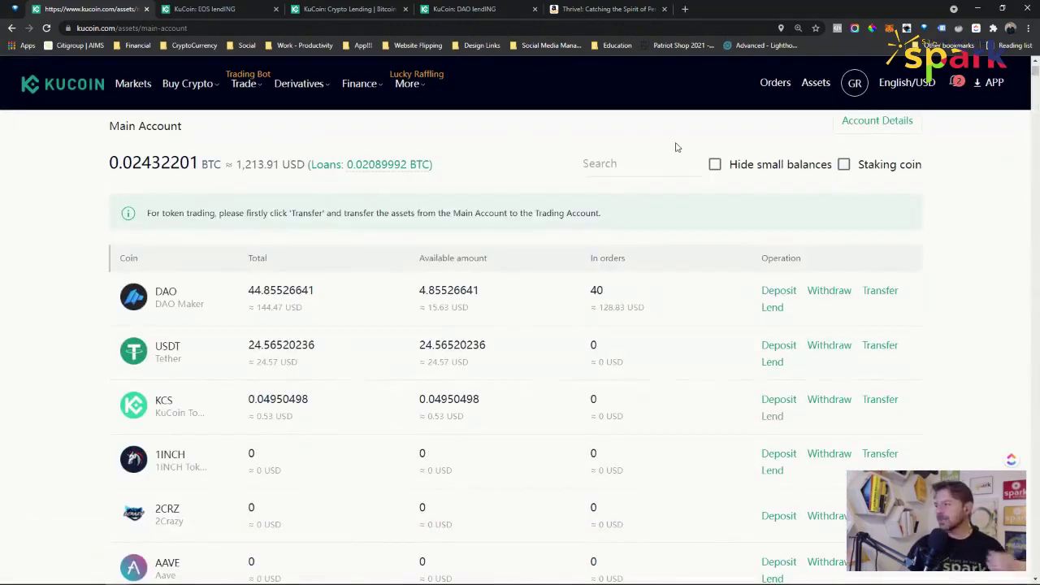
{"action": "left_click", "coordinate": [714, 165]}
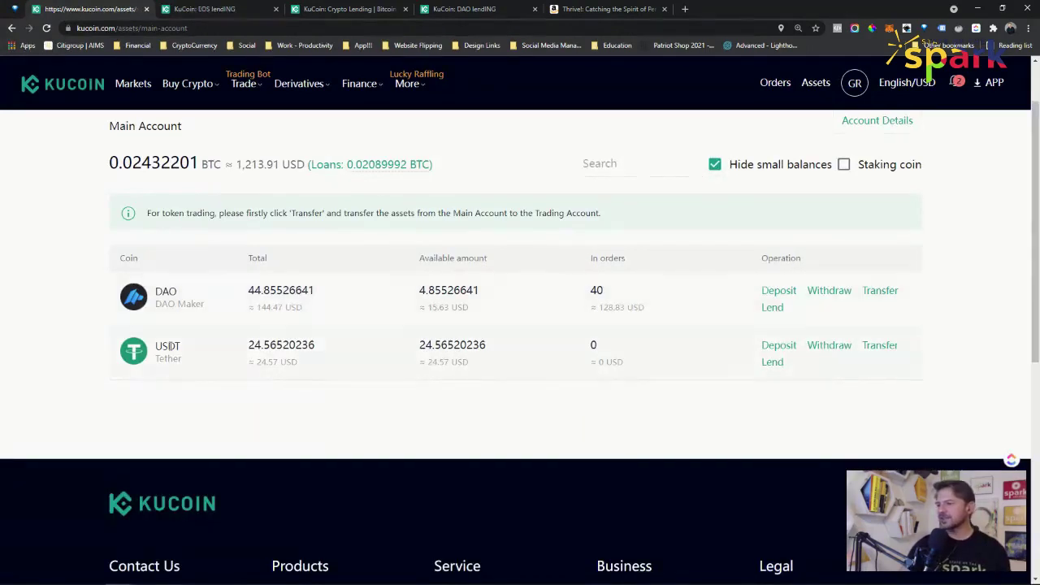
{"action": "scroll", "coordinate": [82, 380], "scroll_direction": "up", "scroll_amount": 1}
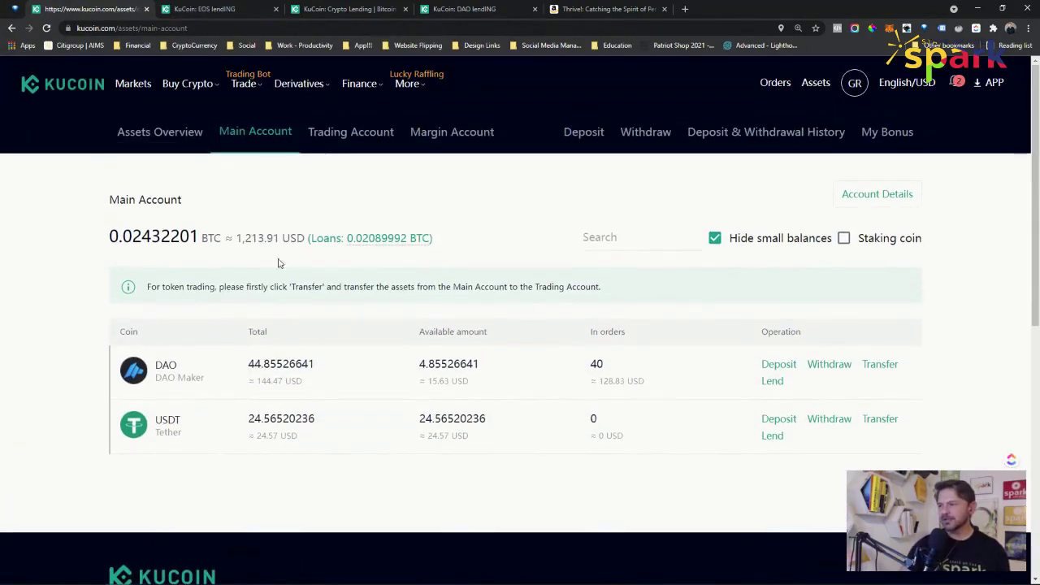
{"action": "left_click_drag", "start_coordinate": [291, 238], "coordinate": [236, 239]}
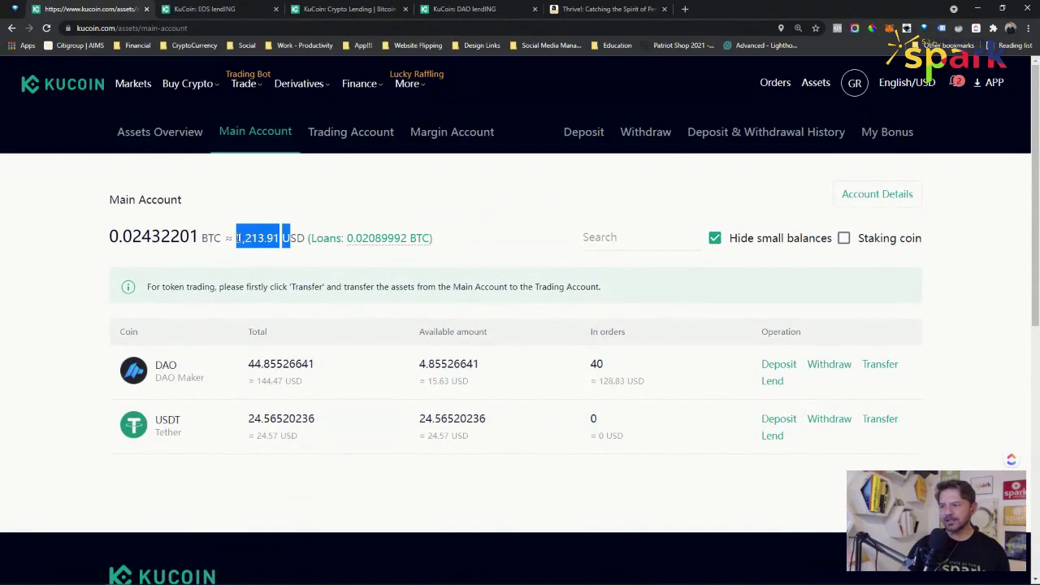
{"action": "left_click", "coordinate": [69, 290]}
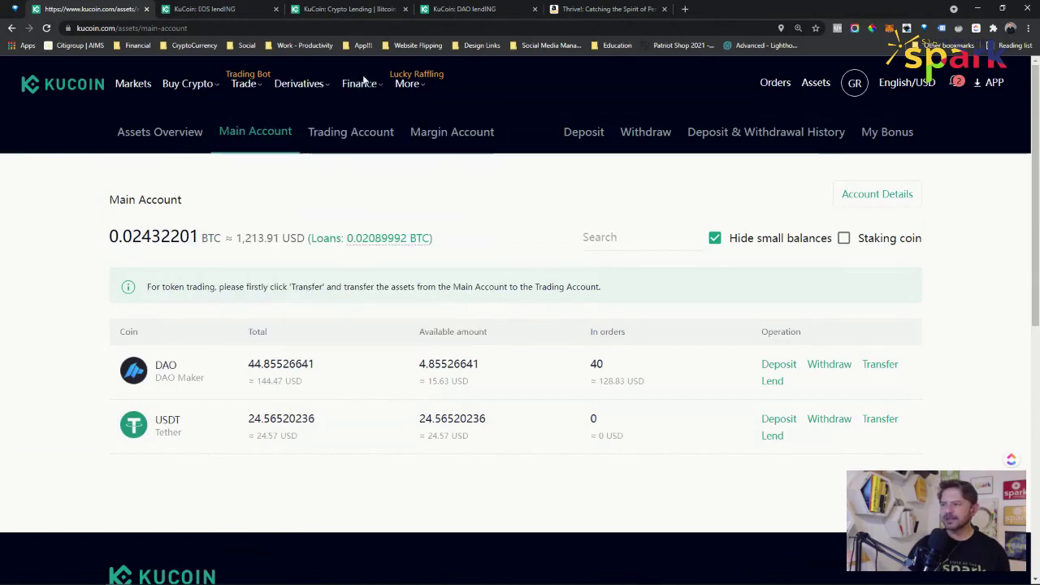
Step: Open the Crypto Lending page for USDT and preview its Auto-Lend options, leaving Auto-Lend switched off
{"action": "mouse_move", "coordinate": [360, 83]}
{"action": "left_click", "coordinate": [281, 130]}
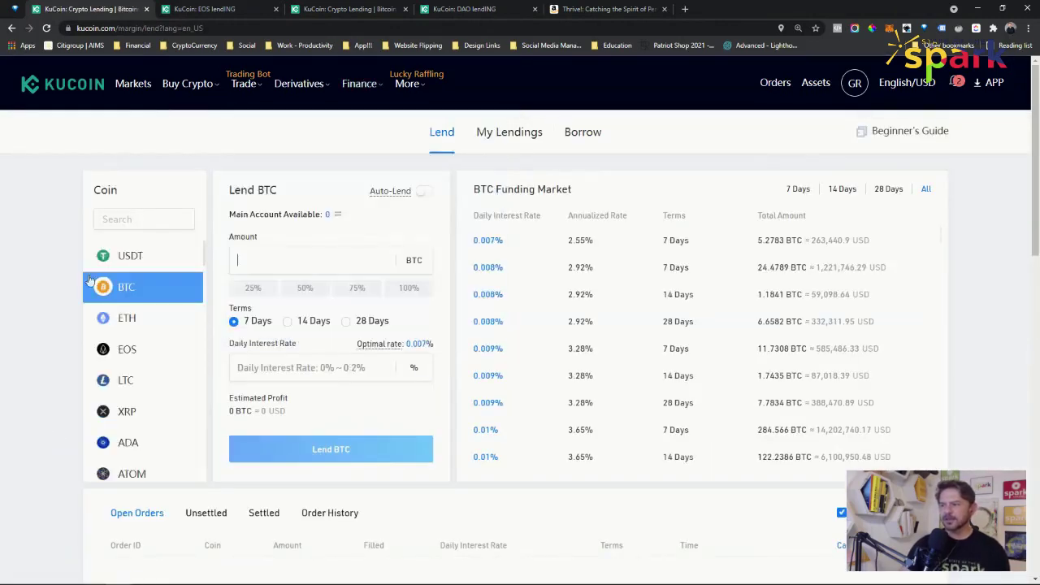
{"action": "left_click", "coordinate": [126, 257]}
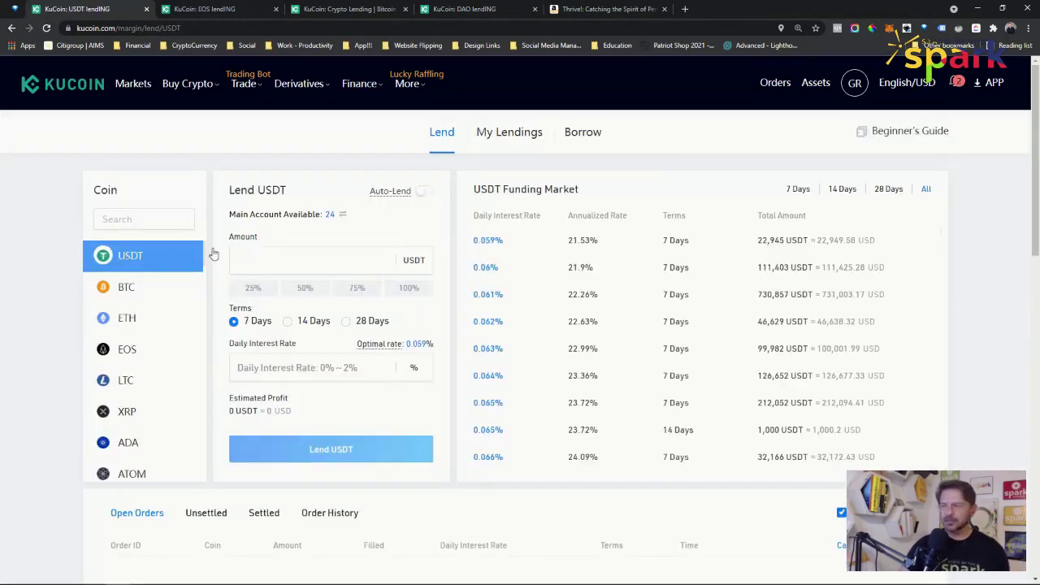
{"action": "left_click", "coordinate": [146, 216]}
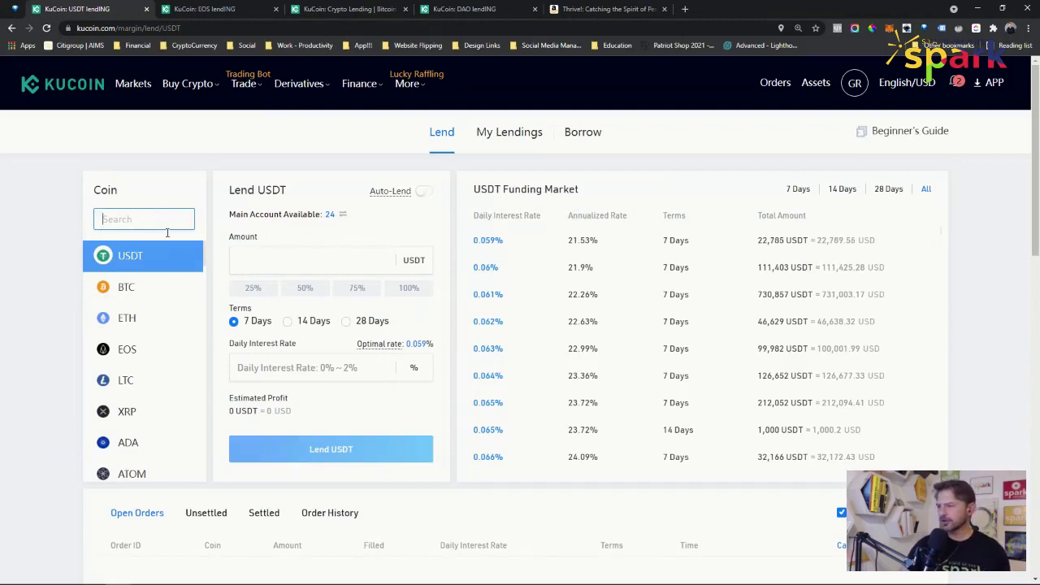
{"action": "left_click", "coordinate": [423, 192]}
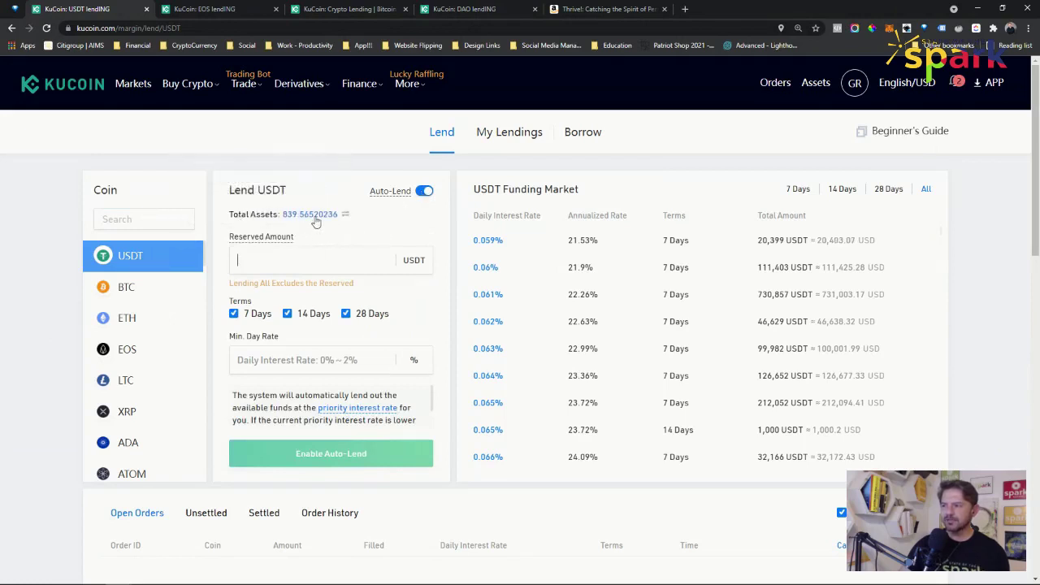
{"action": "left_click", "coordinate": [418, 194]}
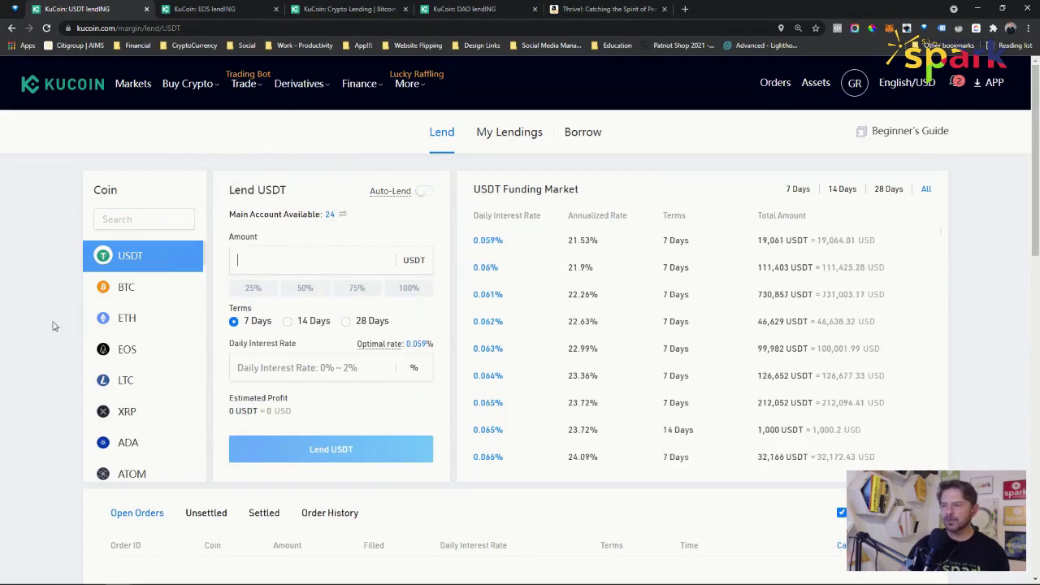
Step: Show the unsettled USDT lending orders and review their principal, accrued interest, rates and maturity dates
{"action": "scroll", "coordinate": [52, 326], "scroll_direction": "down", "scroll_amount": 2}
{"action": "left_click", "coordinate": [206, 356]}
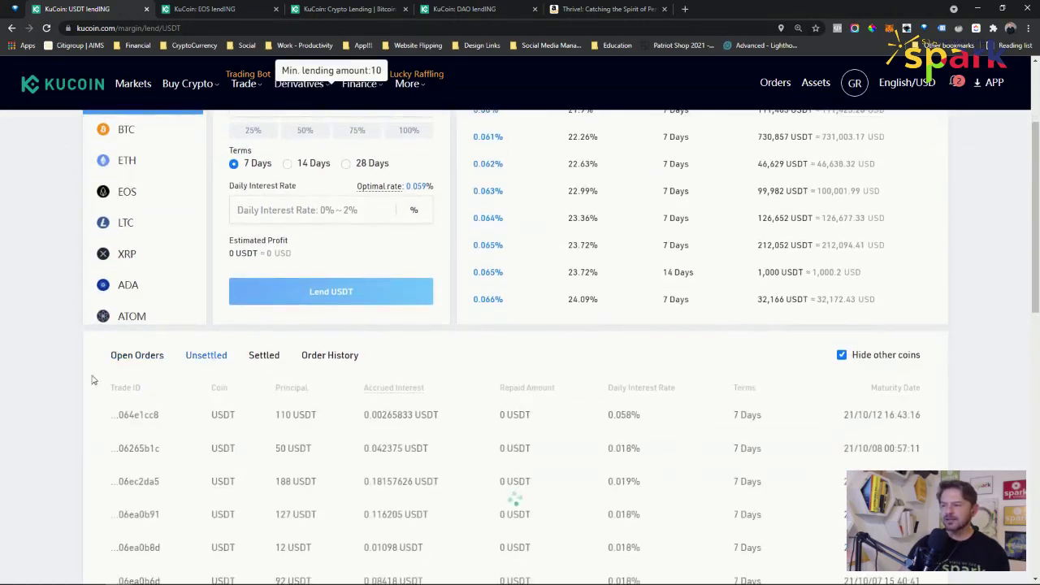
{"action": "scroll", "coordinate": [74, 389], "scroll_direction": "down", "scroll_amount": 1}
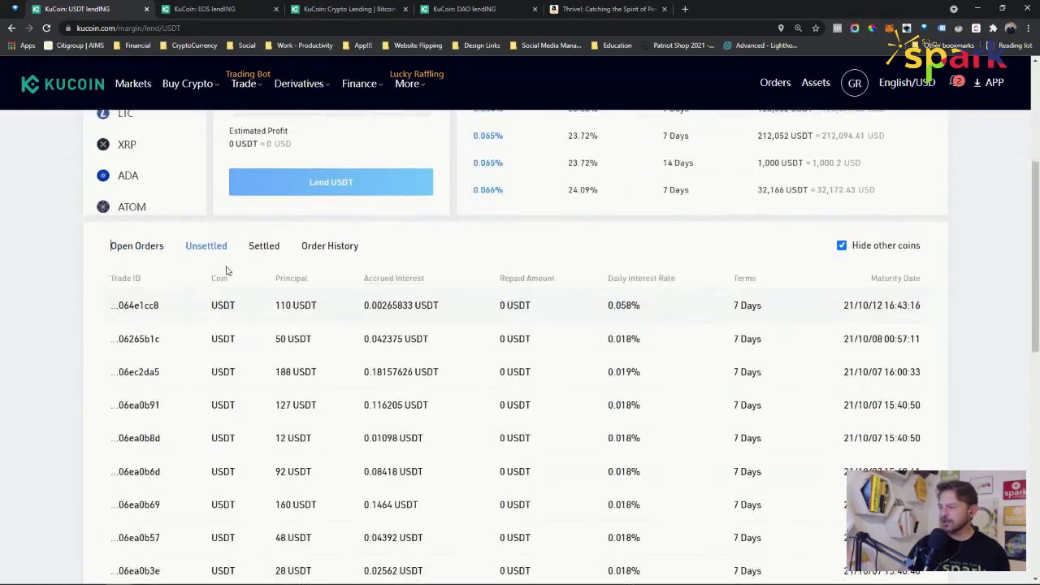
{"action": "scroll", "coordinate": [33, 272], "scroll_direction": "down", "scroll_amount": 1}
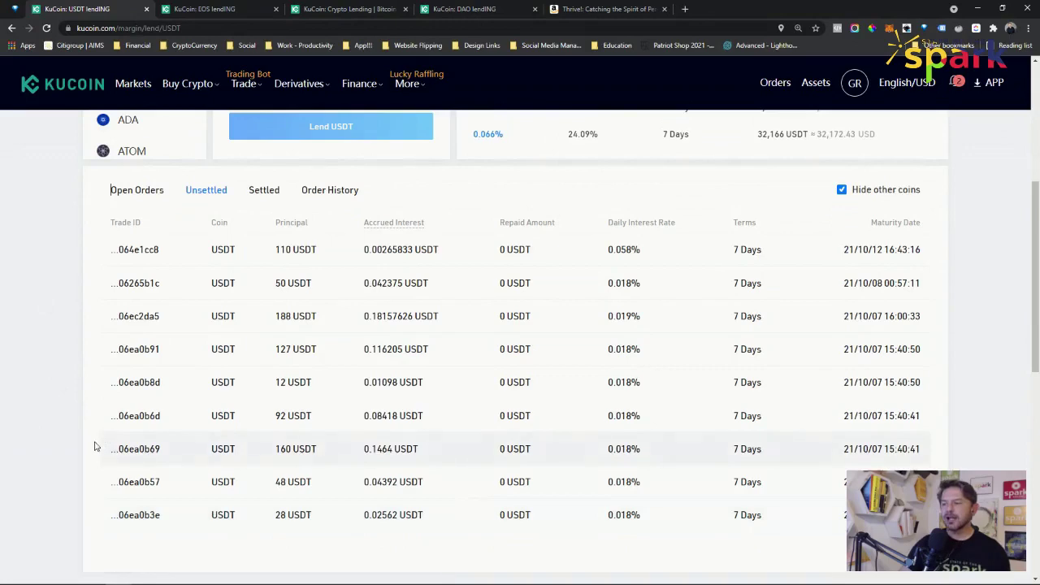
Step: Turn on Auto-Lend for USDT to check the total assets, and turn it off again
{"action": "scroll", "coordinate": [68, 365], "scroll_direction": "up", "scroll_amount": 4}
{"action": "left_click", "coordinate": [420, 191]}
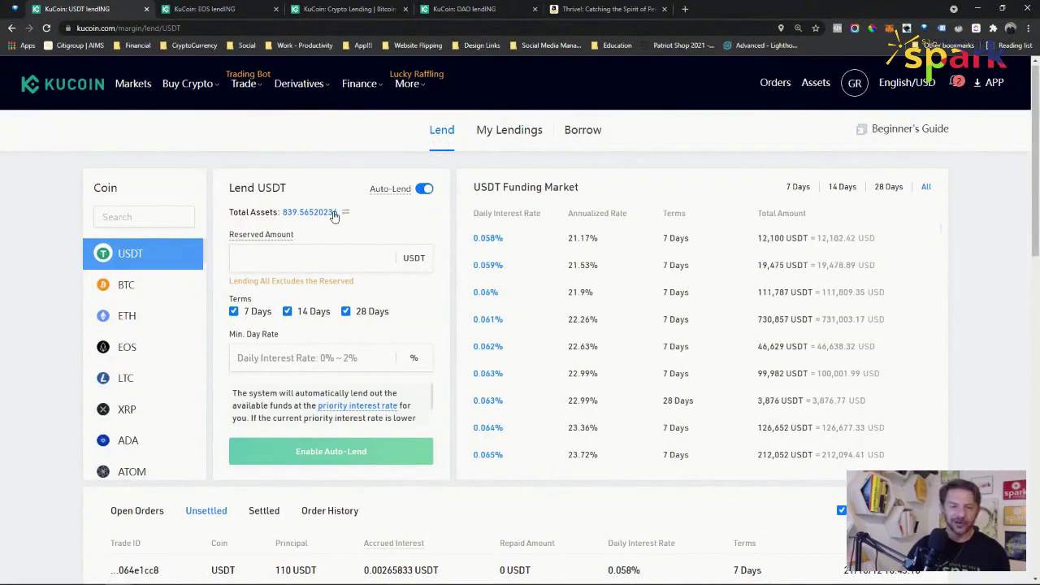
{"action": "left_click", "coordinate": [424, 192]}
Step: Compare the daily interest rates of the unsettled USDT loans with the annualized rates in the USDT Funding Market
{"action": "scroll", "coordinate": [58, 340], "scroll_direction": "down", "scroll_amount": 1}
{"action": "scroll", "coordinate": [58, 339], "scroll_direction": "down", "scroll_amount": 4}
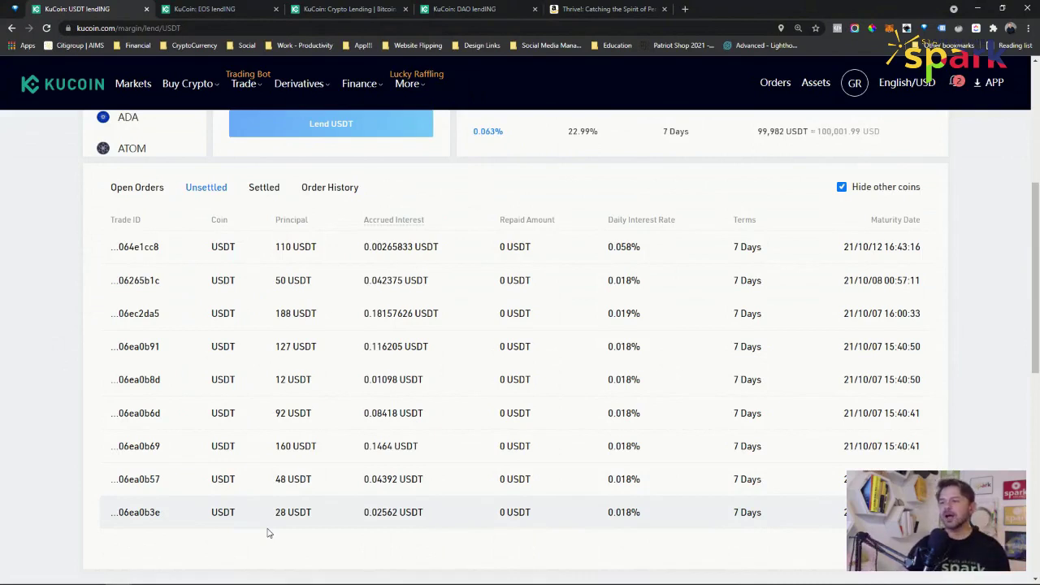
{"action": "scroll", "coordinate": [46, 318], "scroll_direction": "up", "scroll_amount": 1}
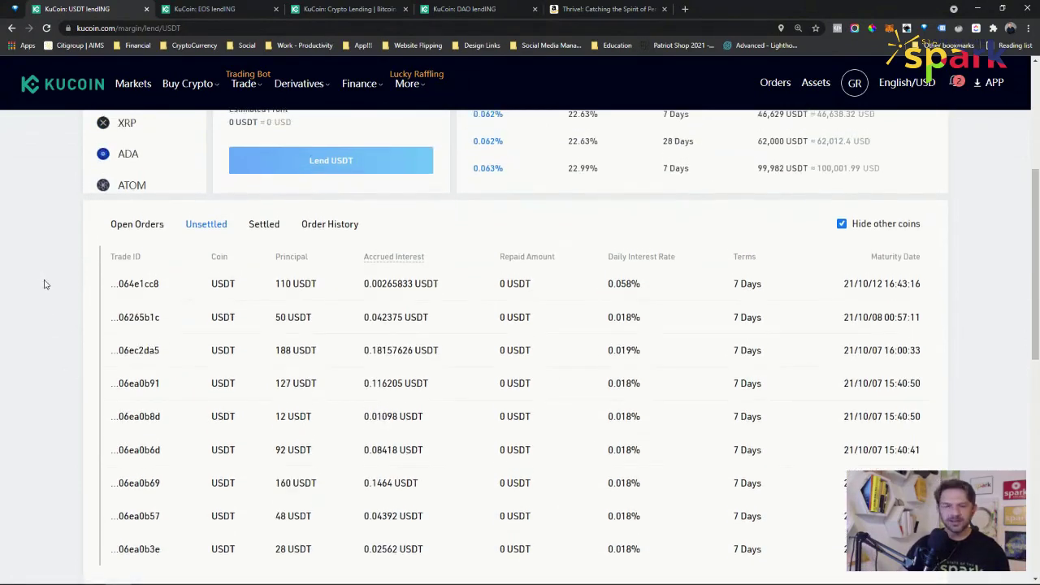
{"action": "scroll", "coordinate": [46, 309], "scroll_direction": "down", "scroll_amount": 1}
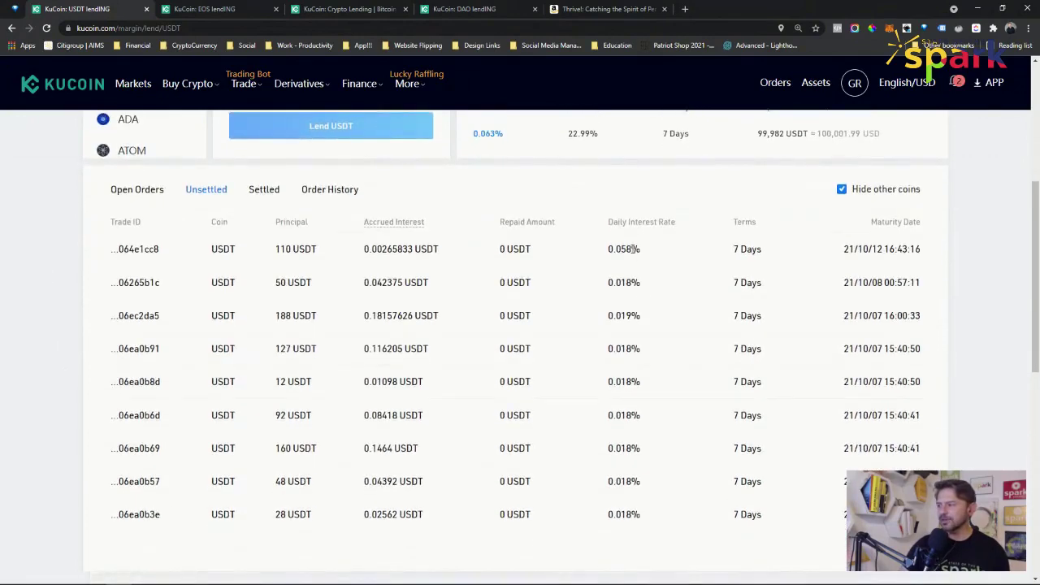
{"action": "left_click_drag", "start_coordinate": [611, 218], "coordinate": [773, 225]}
{"action": "left_click", "coordinate": [730, 223]}
{"action": "middle_click", "coordinate": [60, 390]}
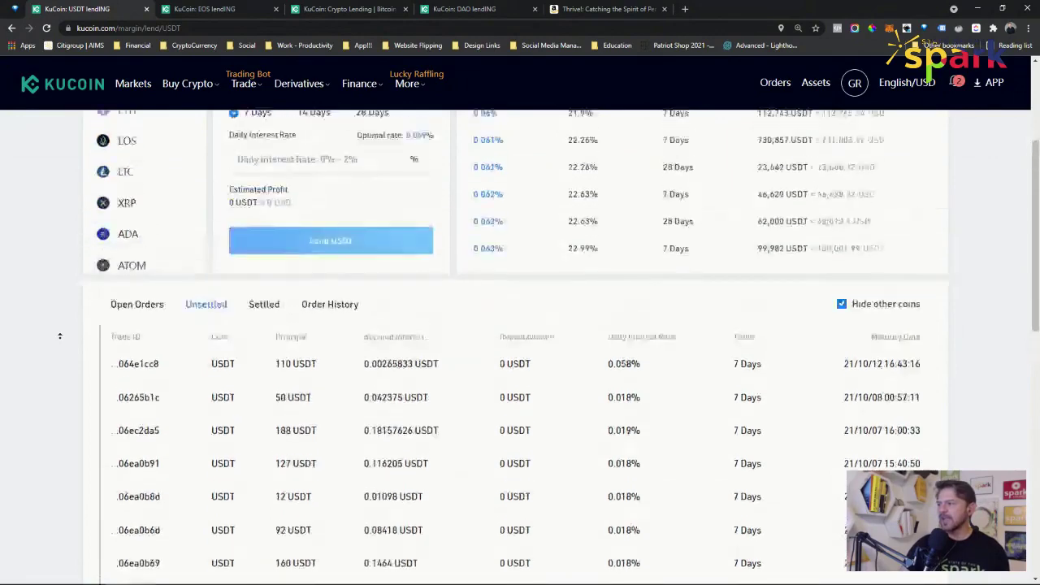
{"action": "scroll", "coordinate": [59, 335], "scroll_direction": "up", "scroll_amount": 2}
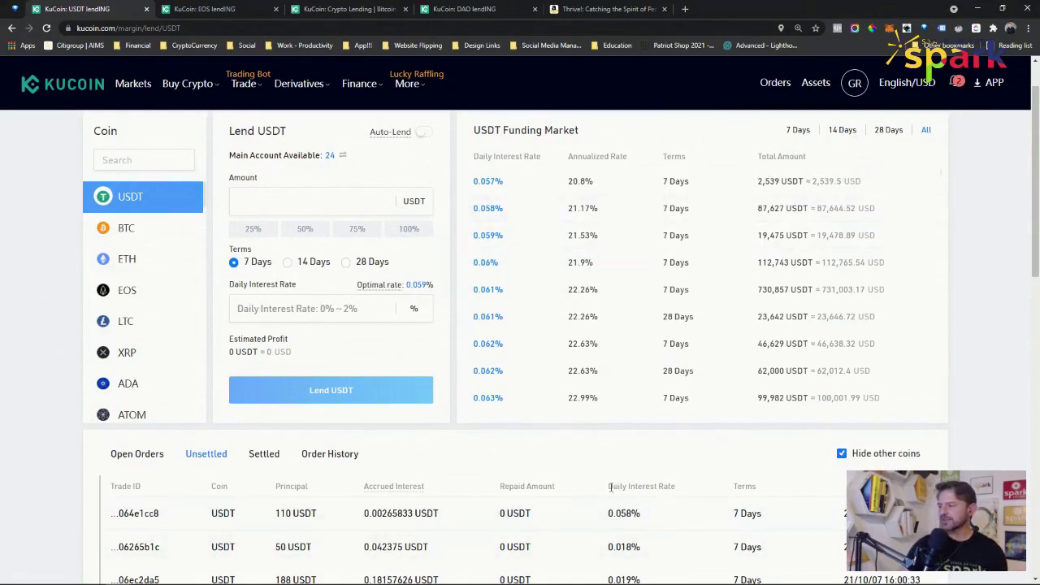
{"action": "left_click_drag", "start_coordinate": [610, 487], "coordinate": [688, 490]}
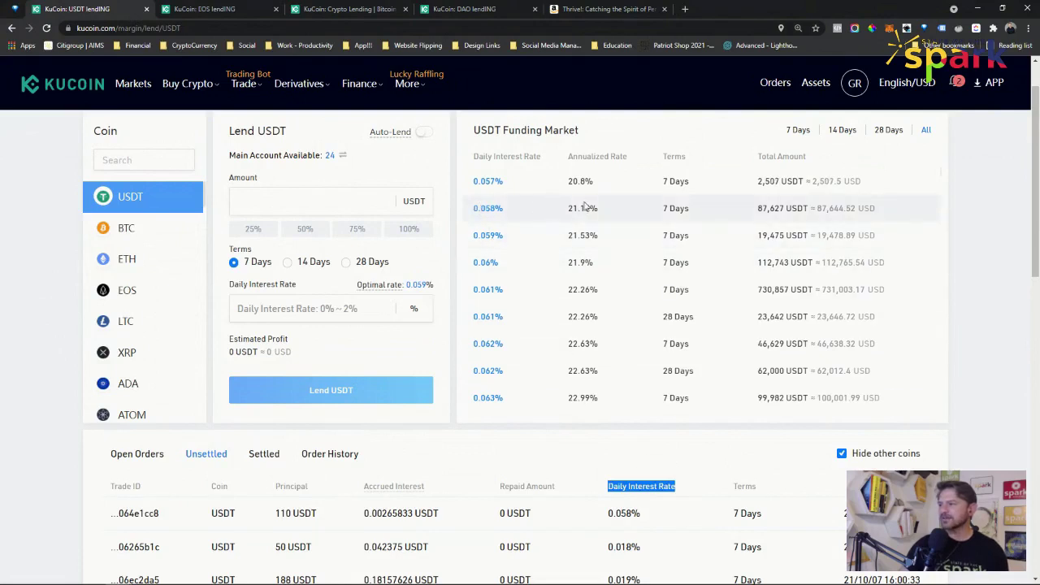
{"action": "left_click_drag", "start_coordinate": [609, 217], "coordinate": [567, 215]}
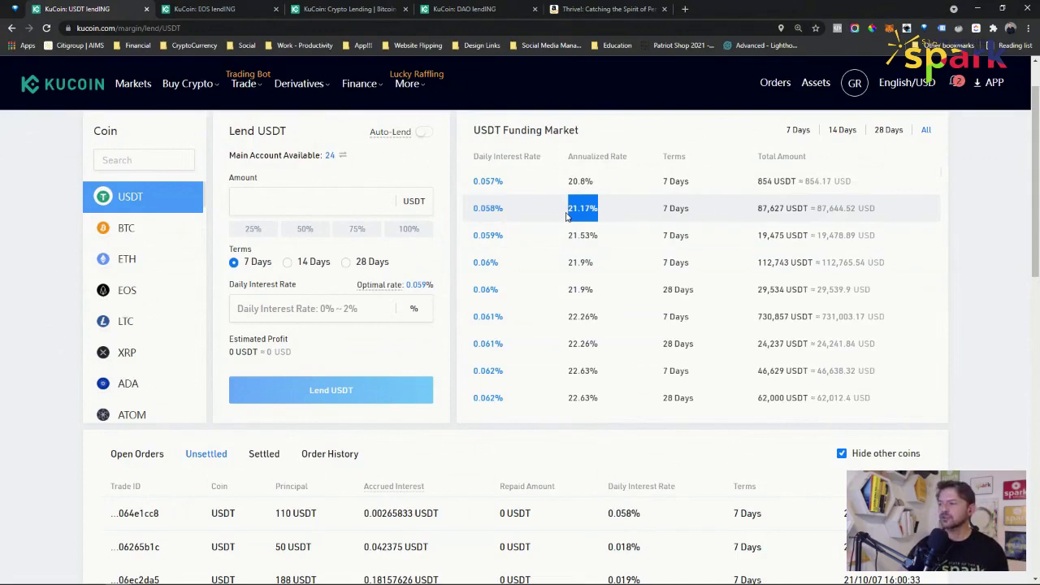
Step: Turn on Auto-Lend for USDT with only the 7 Days term, and filter the USDT Funding Market to 7 Days
{"action": "left_click", "coordinate": [424, 132]}
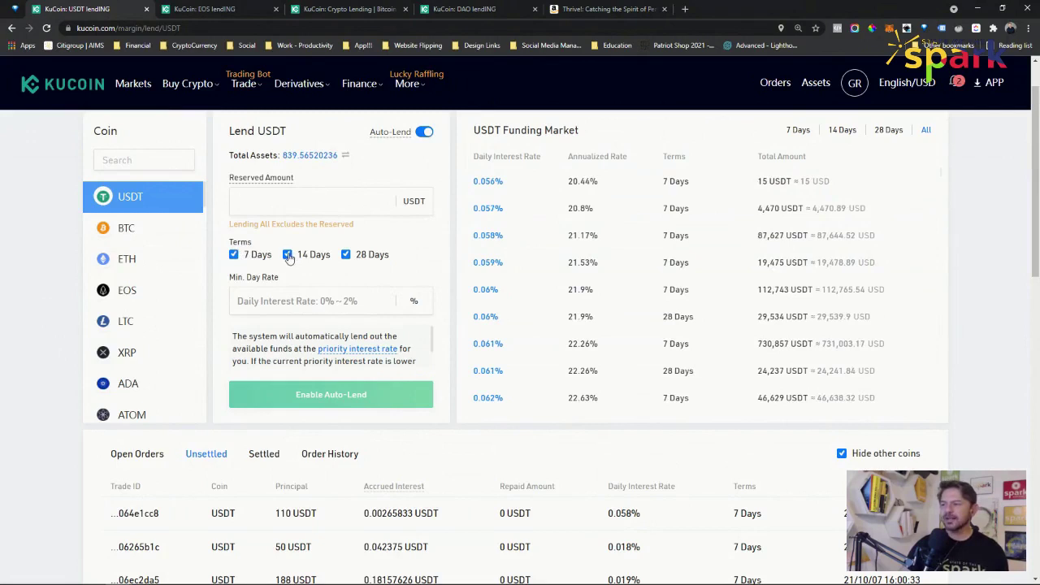
{"action": "left_click", "coordinate": [289, 255]}
{"action": "left_click", "coordinate": [346, 255]}
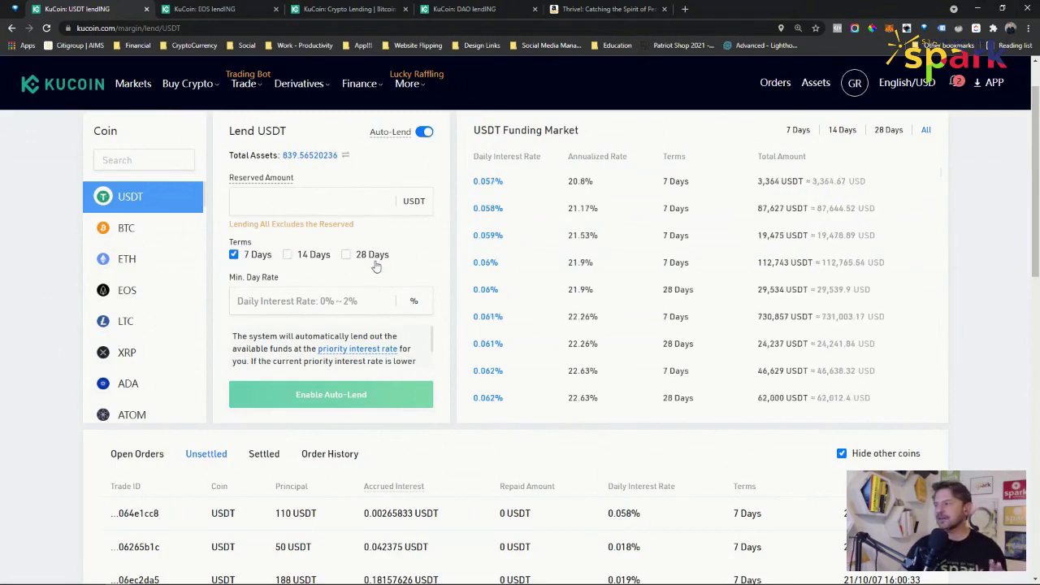
{"action": "left_click", "coordinate": [800, 130]}
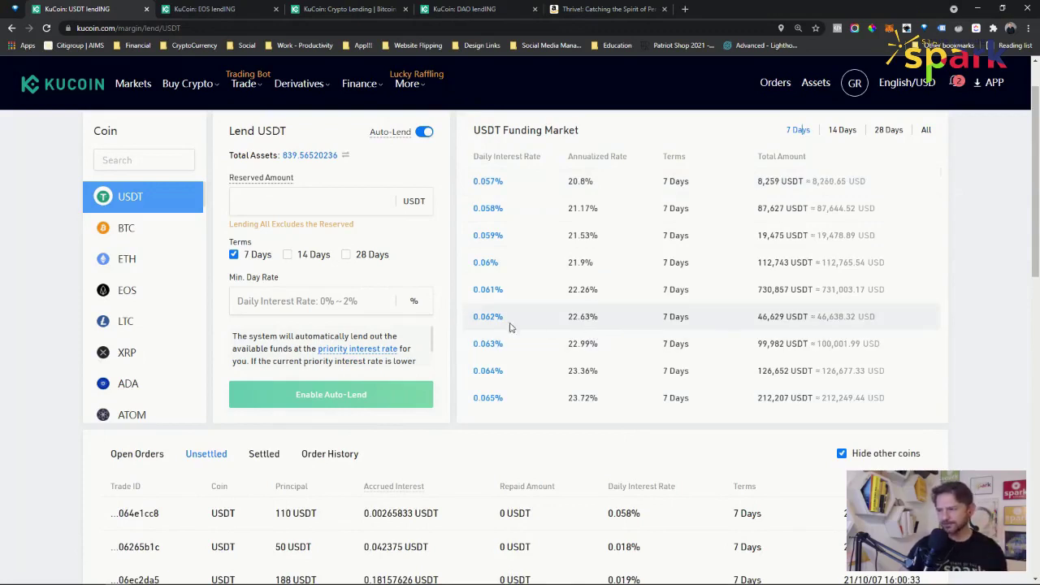
Step: Set the Auto-Lend minimum day rate to 0.061% and the reserved amount to 25 USDT
{"action": "left_click_drag", "start_coordinate": [230, 278], "coordinate": [299, 284]}
{"action": "left_click", "coordinate": [304, 300]}
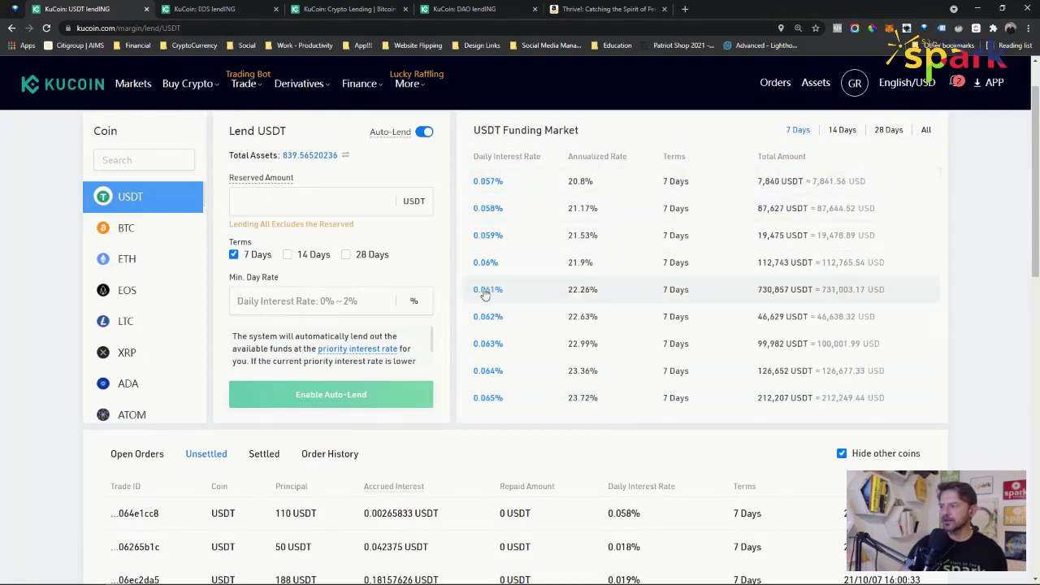
{"action": "type", "text": "0"}
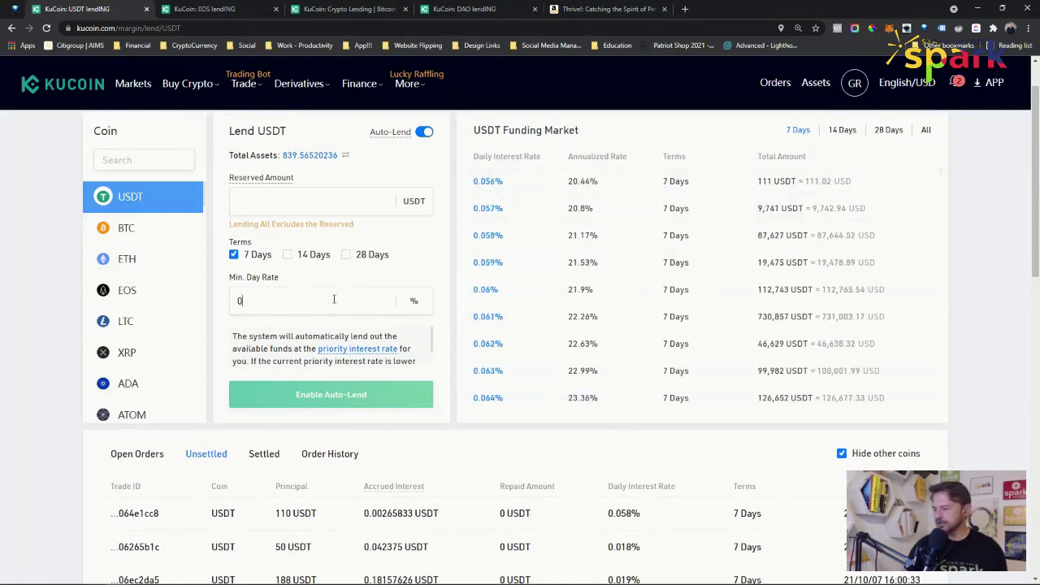
{"action": "type", "text": ".061"}
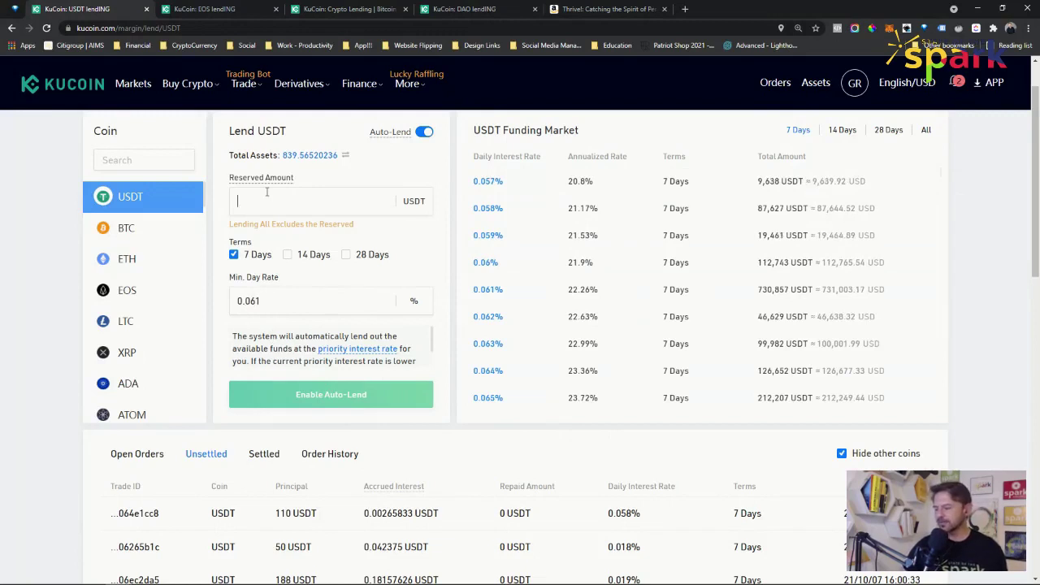
{"action": "type", "text": "25"}
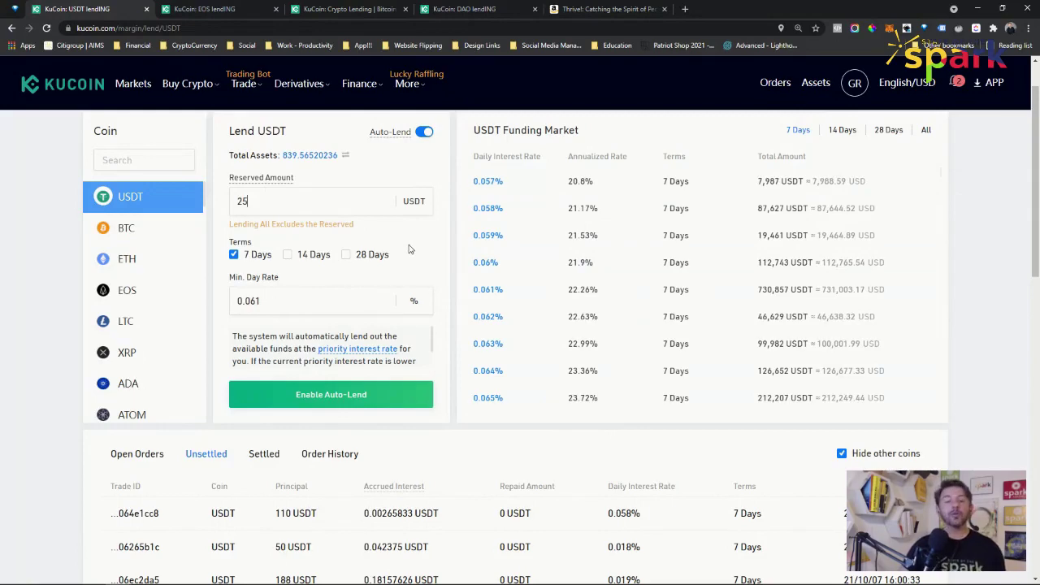
Step: Return the USDT lending form to manual lending by turning Auto-Lend off without submitting the settings
{"action": "scroll", "coordinate": [24, 268], "scroll_direction": "down", "scroll_amount": 2}
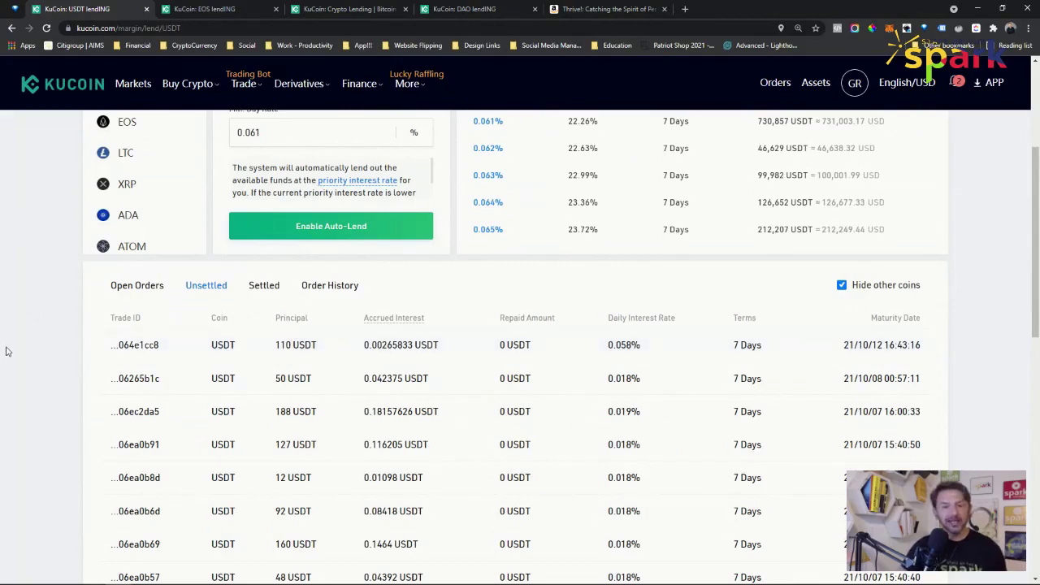
{"action": "middle_click", "coordinate": [39, 352]}
{"action": "scroll", "coordinate": [40, 352], "scroll_direction": "up", "scroll_amount": 3}
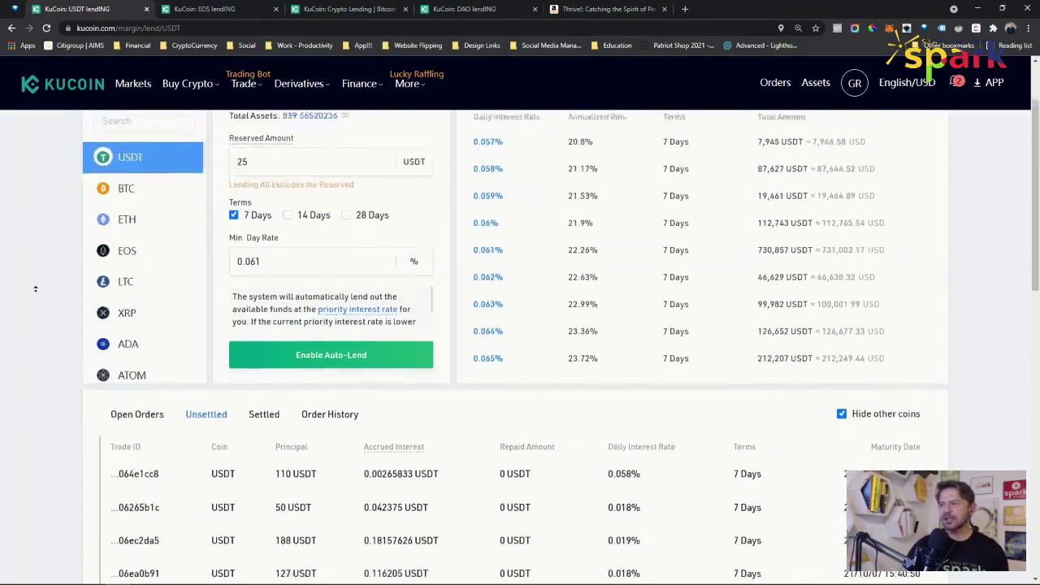
{"action": "left_click", "coordinate": [423, 182]}
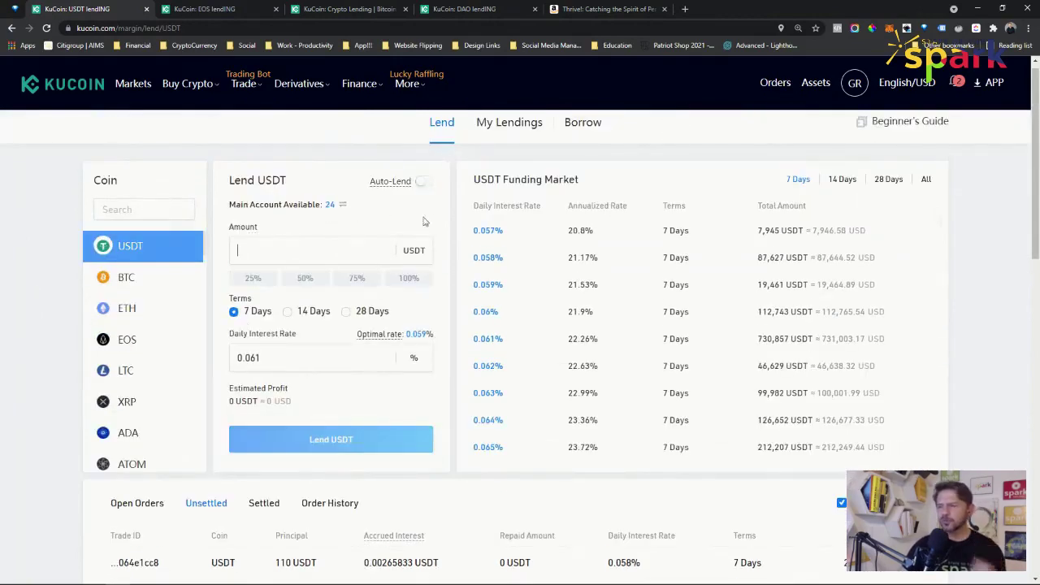
Step: Review the unsettled USDT loans' principal amounts and maturity dates alongside the manual lending form
{"action": "middle_click", "coordinate": [59, 323]}
{"action": "scroll", "coordinate": [60, 323], "scroll_direction": "down", "scroll_amount": 3}
{"action": "scroll", "coordinate": [59, 323], "scroll_direction": "down", "scroll_amount": 2}
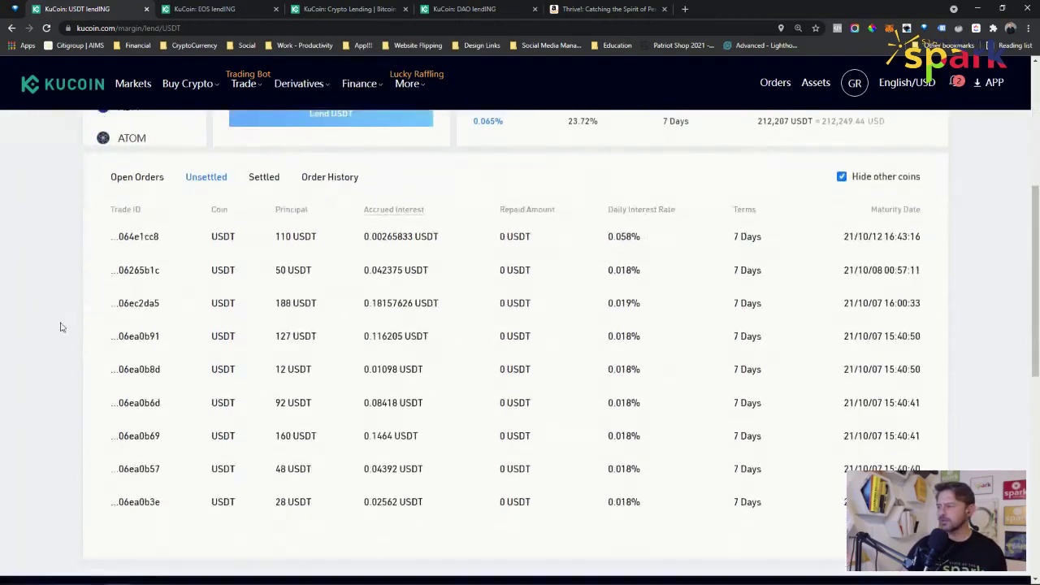
{"action": "middle_click", "coordinate": [130, 221]}
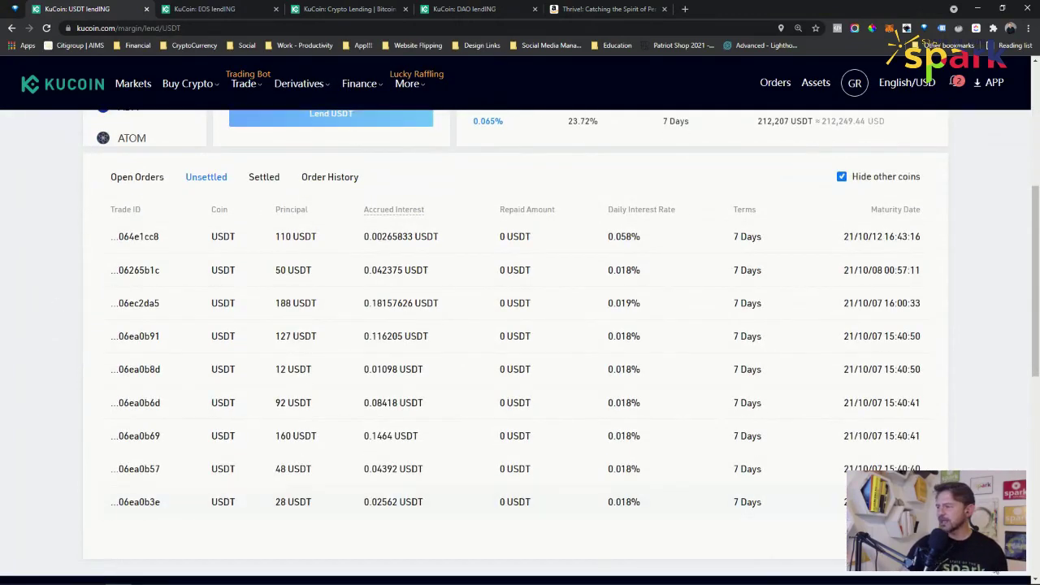
{"action": "scroll", "coordinate": [538, 496], "scroll_direction": "up", "scroll_amount": 4}
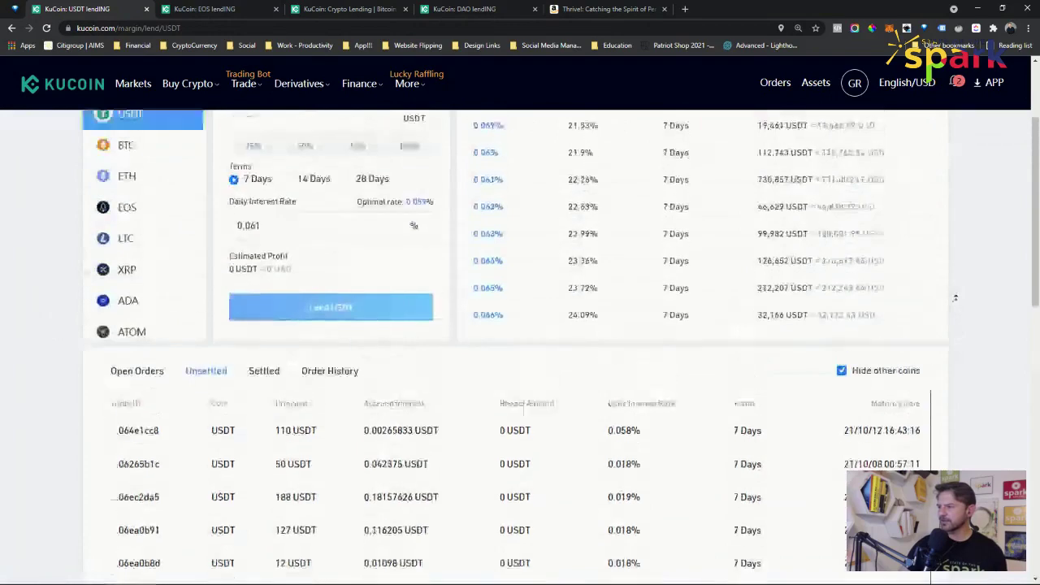
{"action": "scroll", "coordinate": [54, 399], "scroll_direction": "down", "scroll_amount": 1}
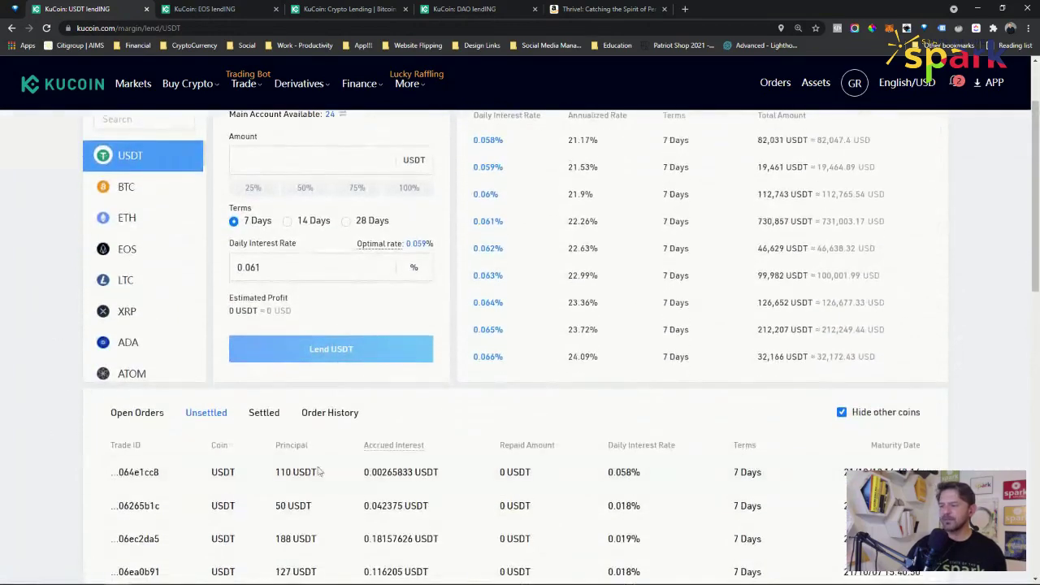
Step: Check the principal of the newest unsettled USDT loan, and review the USDT lending order history
{"action": "left_click_drag", "start_coordinate": [317, 472], "coordinate": [290, 472]}
{"action": "left_click", "coordinate": [62, 441]}
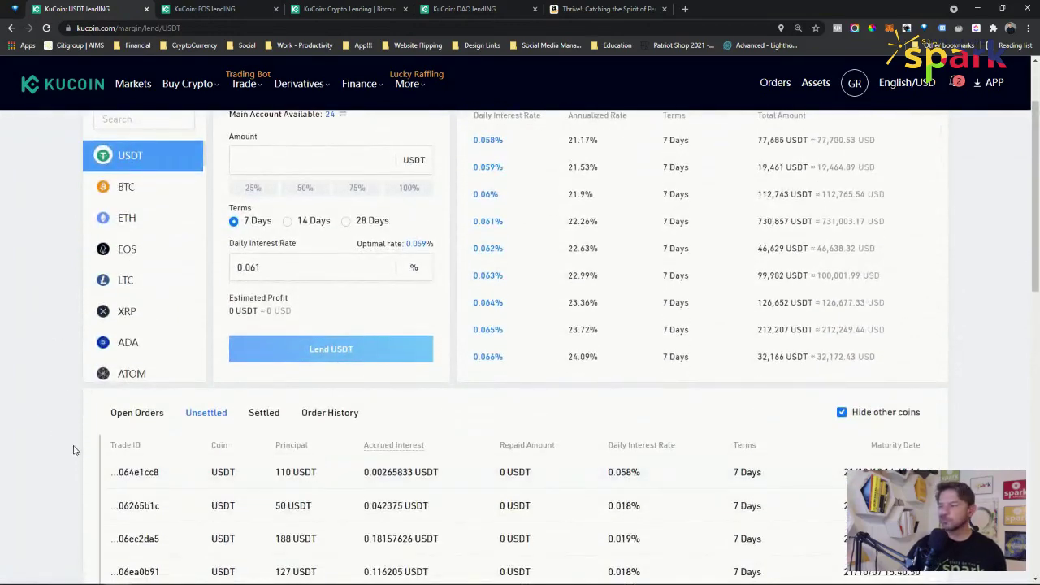
{"action": "scroll", "coordinate": [64, 423], "scroll_direction": "up", "scroll_amount": 1}
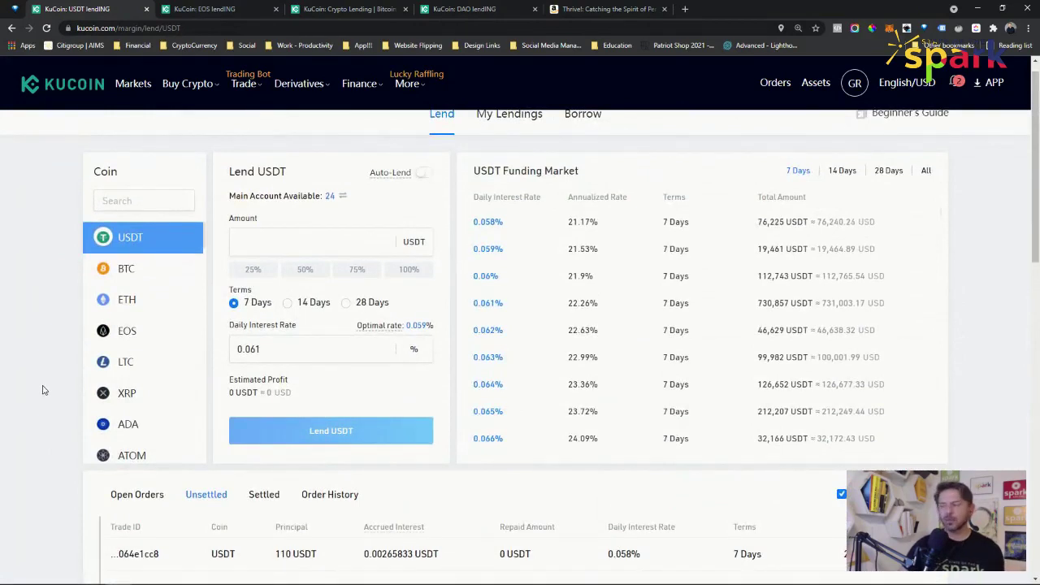
{"action": "scroll", "coordinate": [49, 395], "scroll_direction": "down", "scroll_amount": 2}
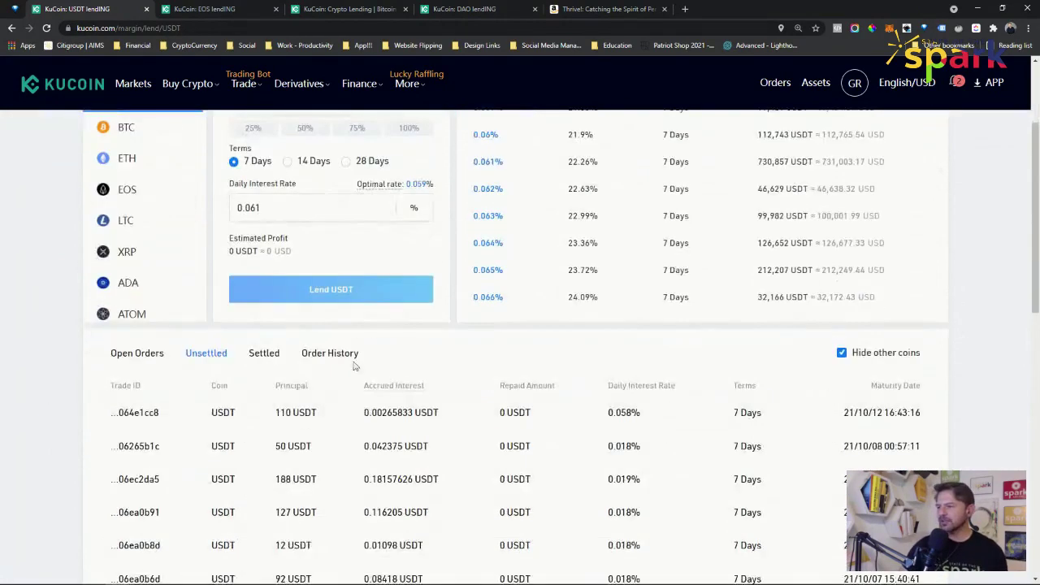
{"action": "left_click", "coordinate": [330, 354]}
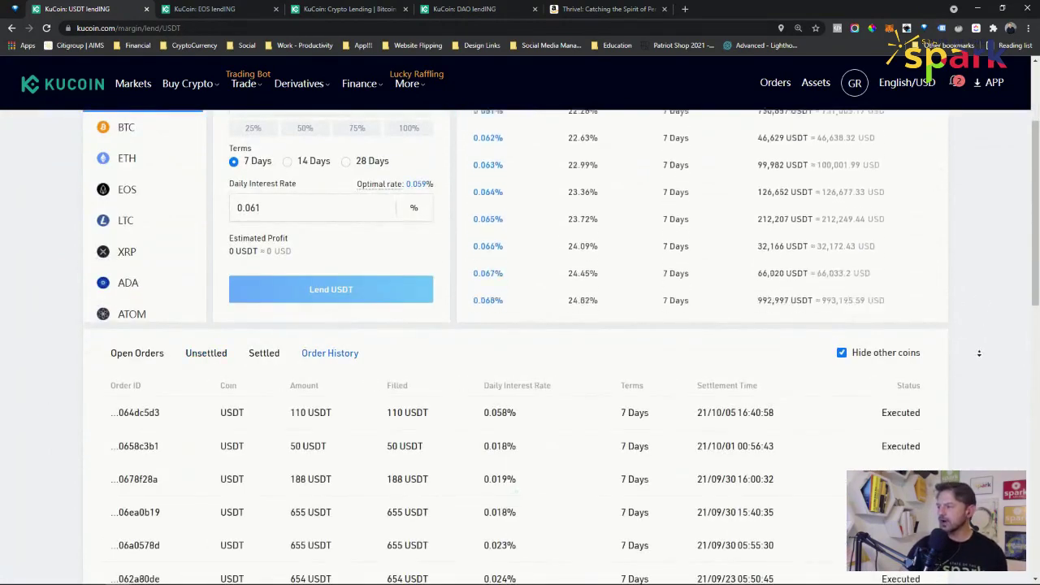
{"action": "left_click_drag", "start_coordinate": [1036, 216], "coordinate": [1035, 289]}
{"action": "left_click_drag", "start_coordinate": [813, 524], "coordinate": [48, 208]}
Step: Show the settled USDT loans and examine the principal, interest and repayment of the 655 and 599 USDT loans
{"action": "left_click", "coordinate": [264, 144]}
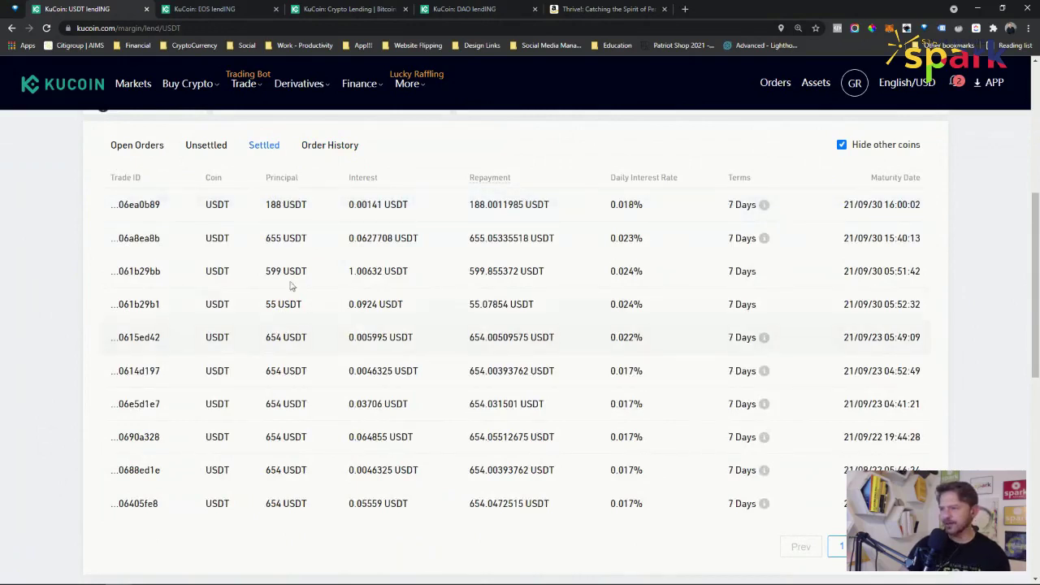
{"action": "left_click_drag", "start_coordinate": [267, 237], "coordinate": [391, 239]}
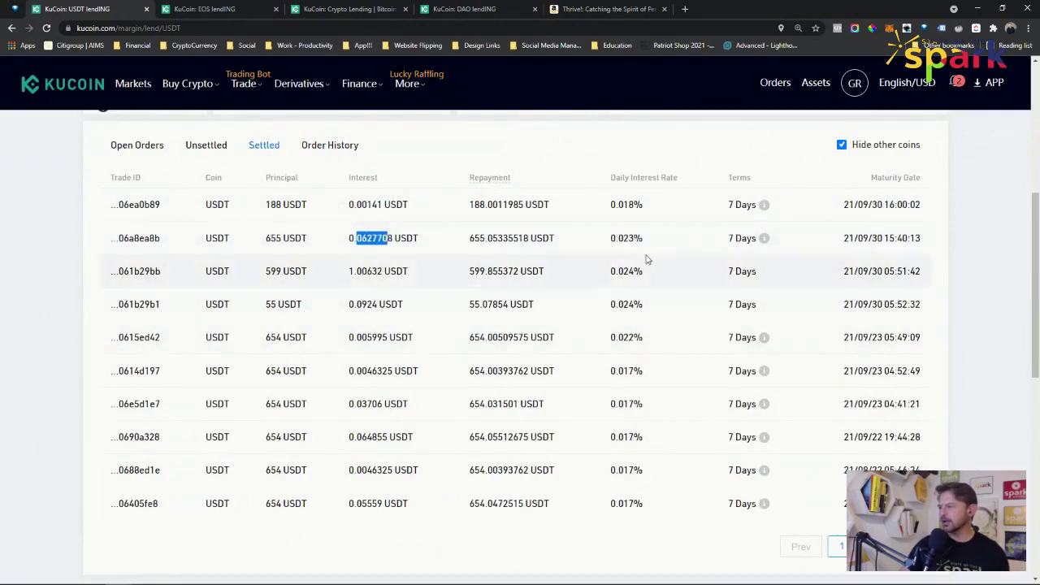
{"action": "left_click", "coordinate": [266, 271]}
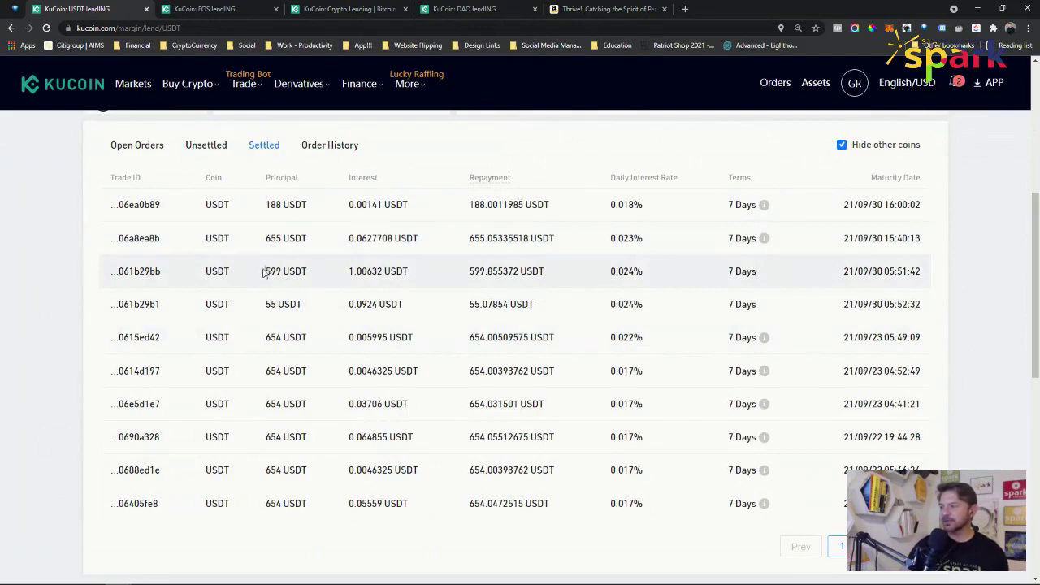
{"action": "left_click_drag", "start_coordinate": [265, 273], "coordinate": [411, 272]}
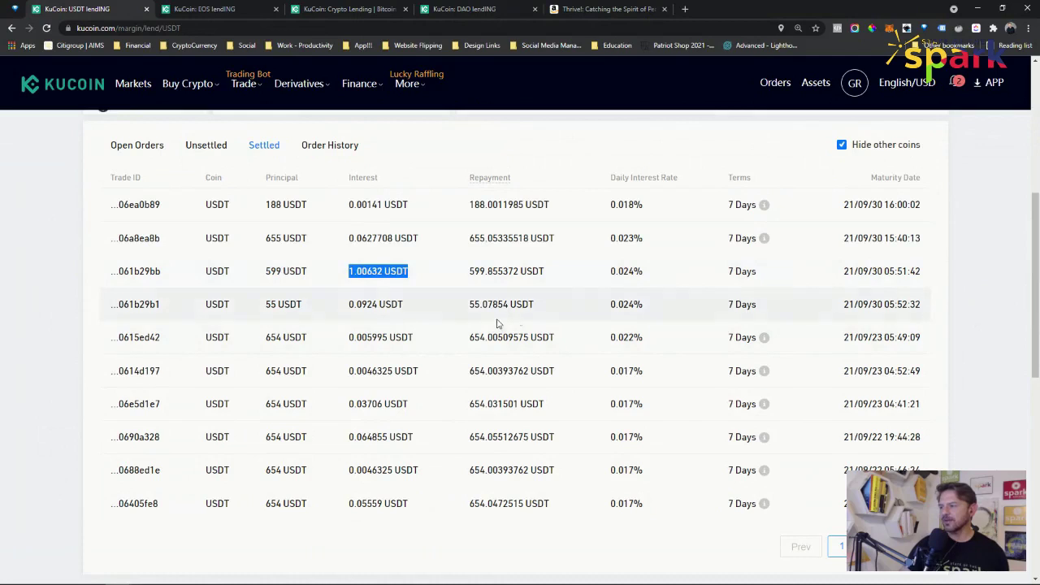
{"action": "left_click_drag", "start_coordinate": [487, 271], "coordinate": [498, 271]}
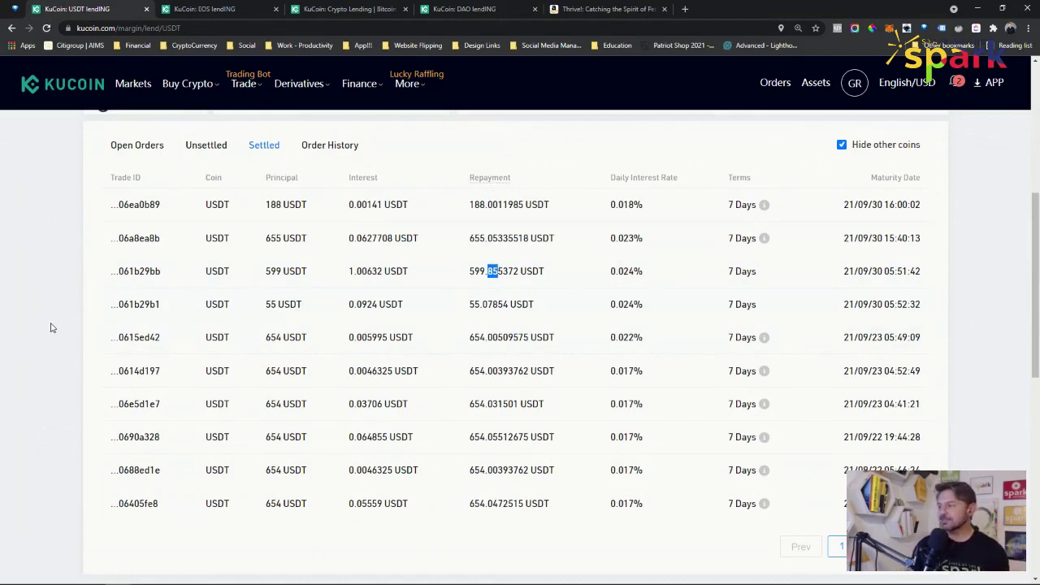
Step: Search the coin list for "dao" and open DAO lending in place of USDT
{"action": "scroll", "coordinate": [46, 298], "scroll_direction": "up", "scroll_amount": 5}
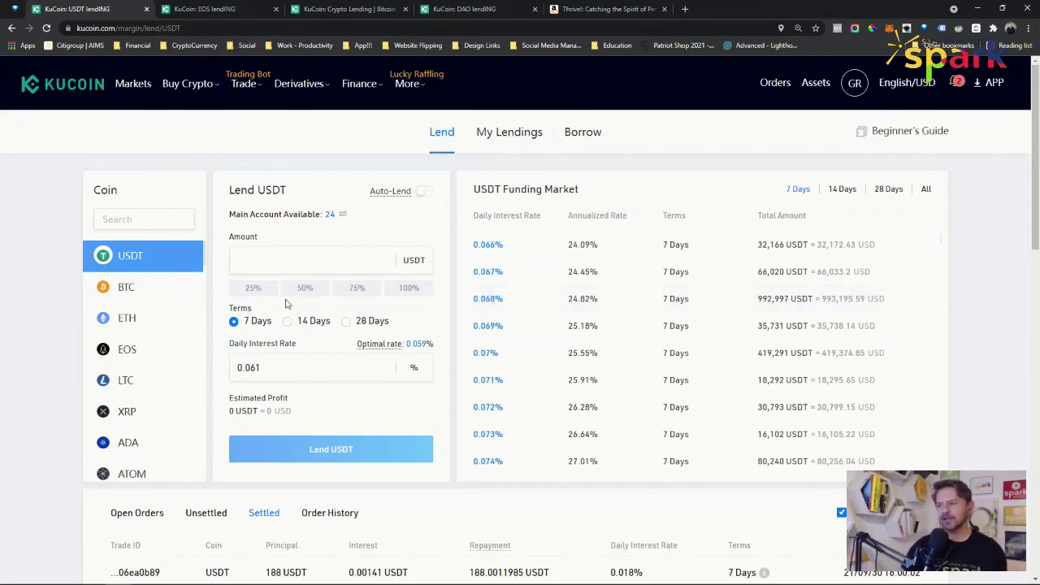
{"action": "left_click", "coordinate": [120, 216]}
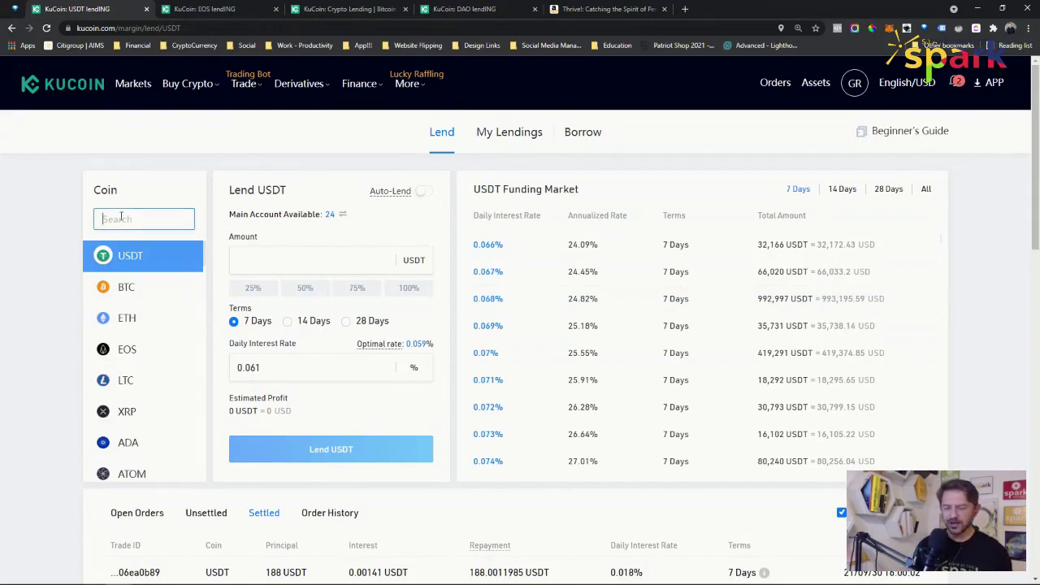
{"action": "type", "text": "dao"}
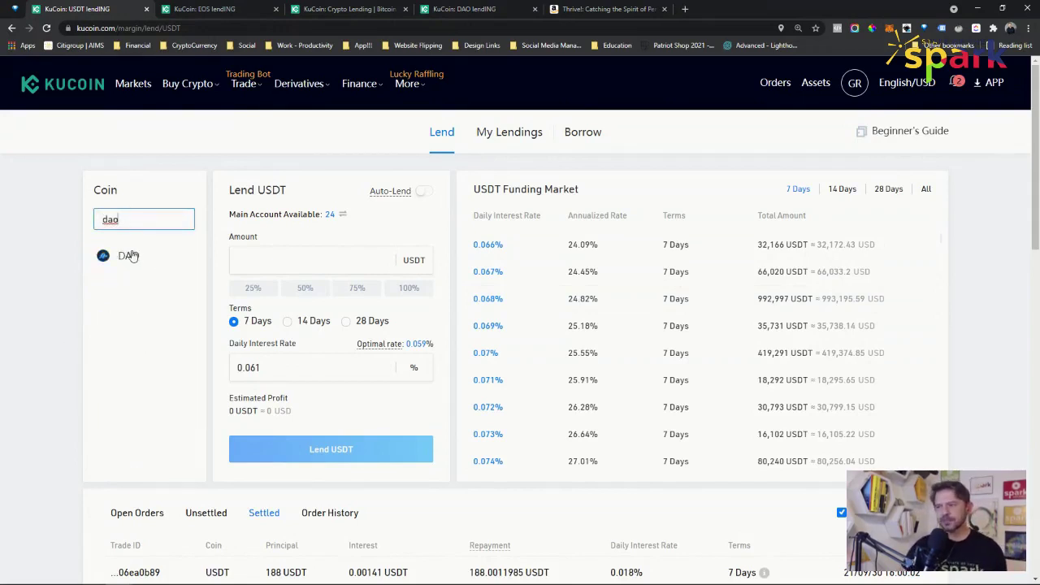
{"action": "left_click", "coordinate": [130, 256]}
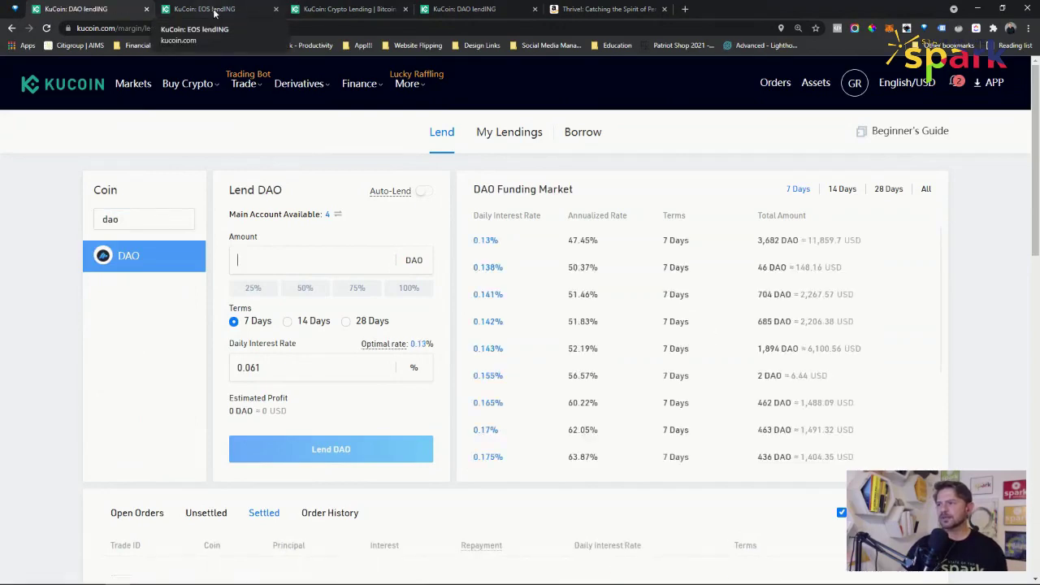
Step: Close the extra Crypto Lending page and the first DAO lending page, keeping the DAO page with the amount of 40 open
{"action": "left_click", "coordinate": [358, 9]}
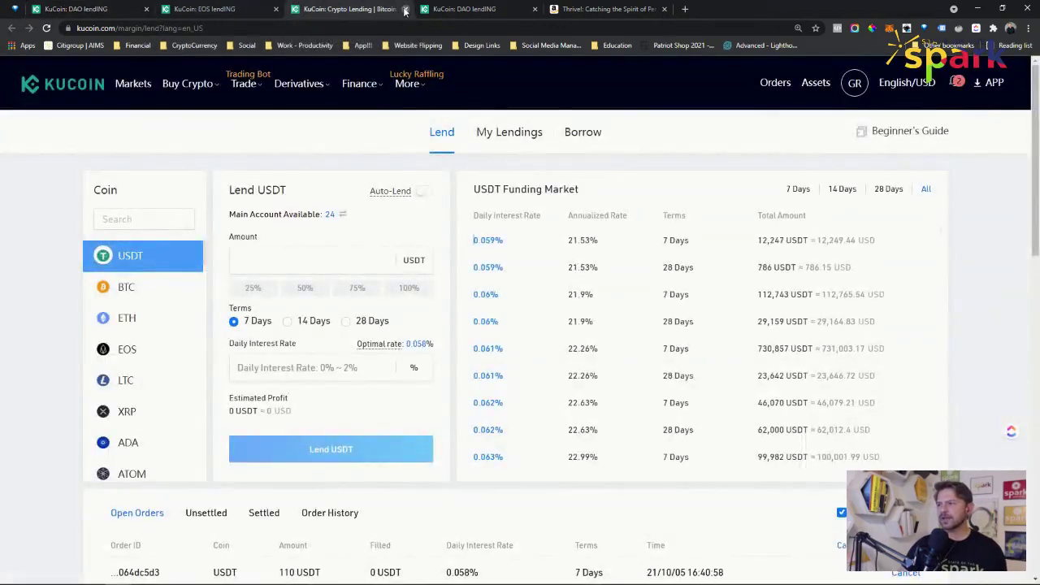
{"action": "left_click", "coordinate": [405, 10]}
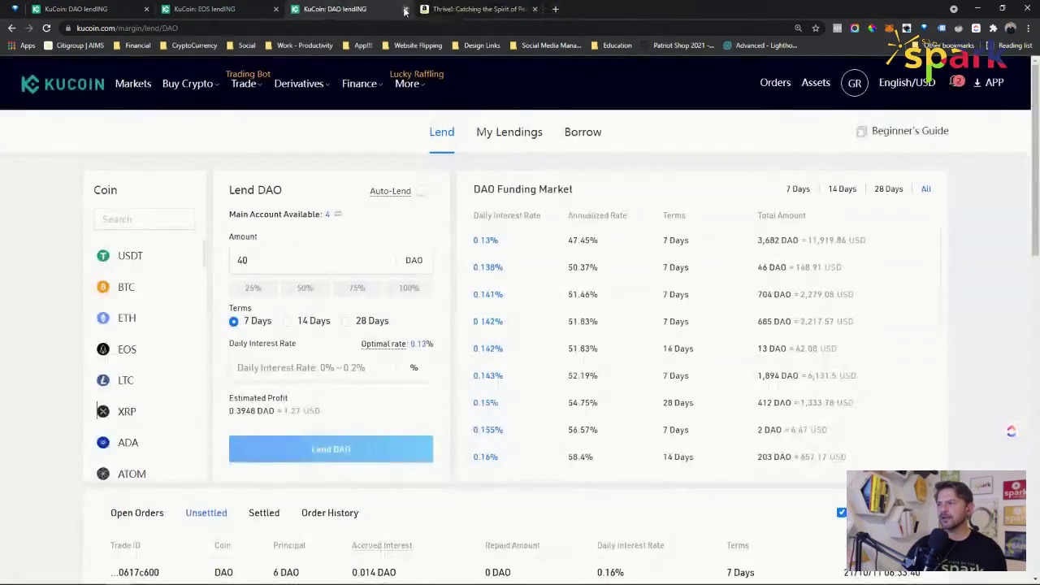
{"action": "left_click", "coordinate": [146, 9]}
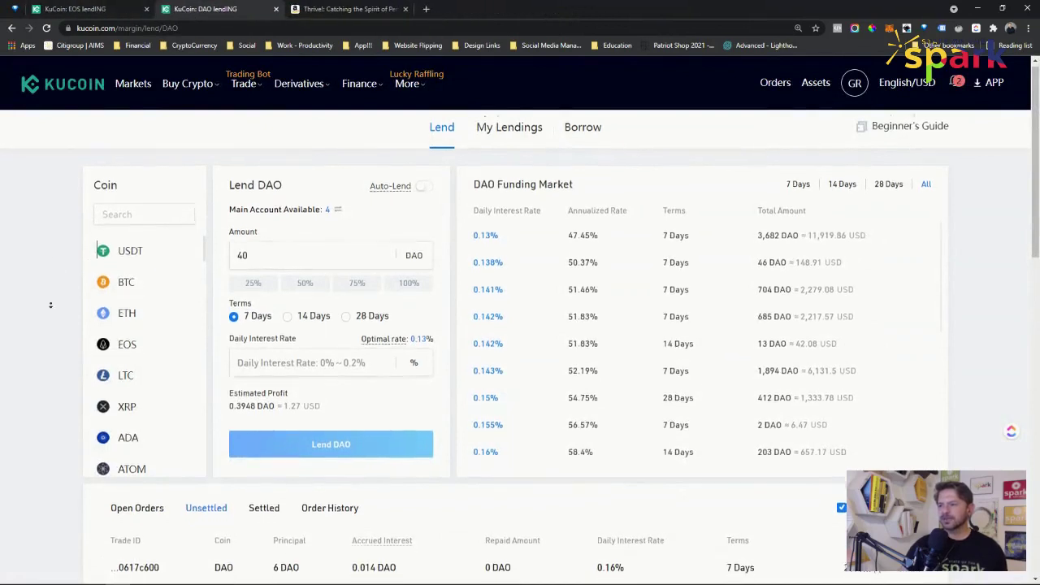
Step: Filter the coin list by "dao" on the remaining lending page and select DAO
{"action": "scroll", "coordinate": [52, 302], "scroll_direction": "down", "scroll_amount": 1}
{"action": "left_click", "coordinate": [124, 182]}
{"action": "type", "text": "dao"}
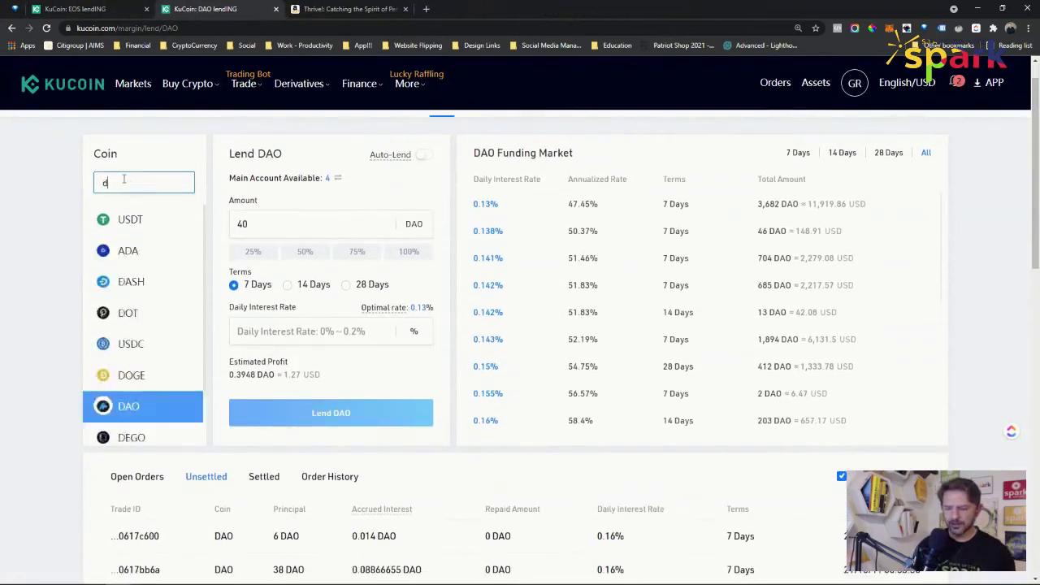
{"action": "left_click", "coordinate": [125, 218]}
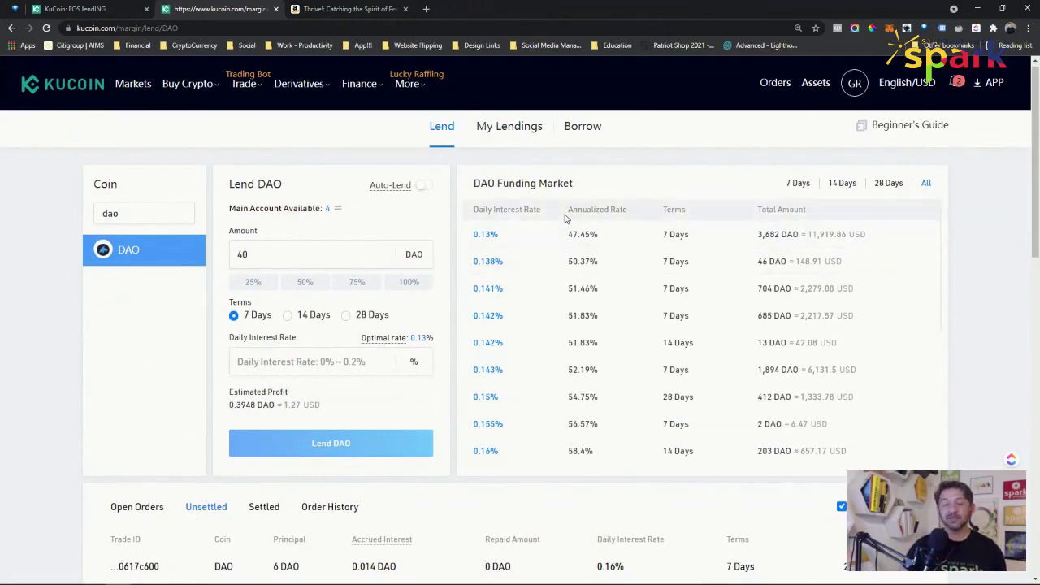
Step: Examine the annualized rates across the DAO Funding Market offers
{"action": "left_click_drag", "start_coordinate": [596, 455], "coordinate": [602, 385]}
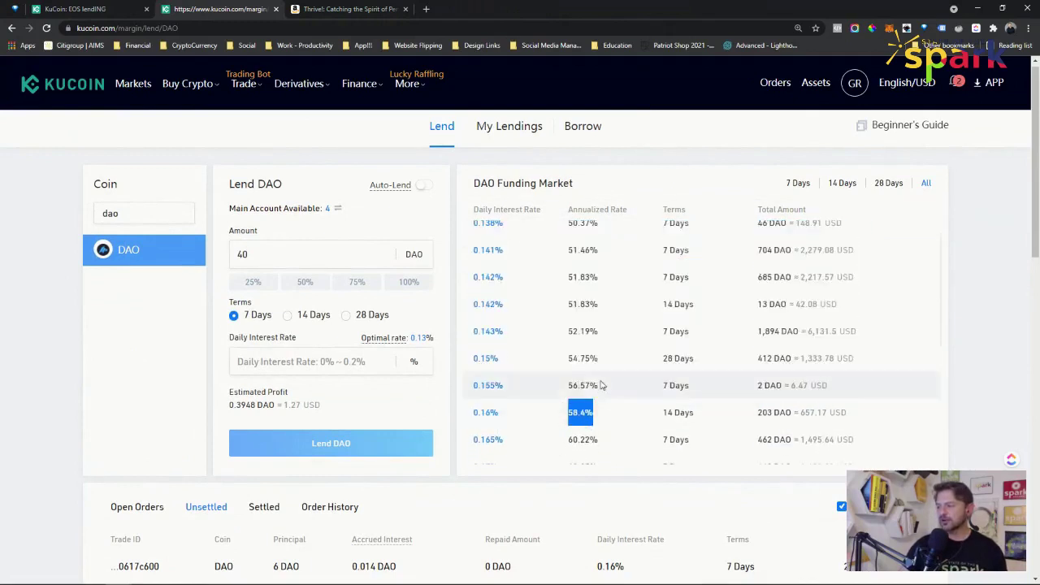
{"action": "left_click", "coordinate": [602, 386]}
{"action": "scroll", "coordinate": [602, 385], "scroll_direction": "down", "scroll_amount": 3}
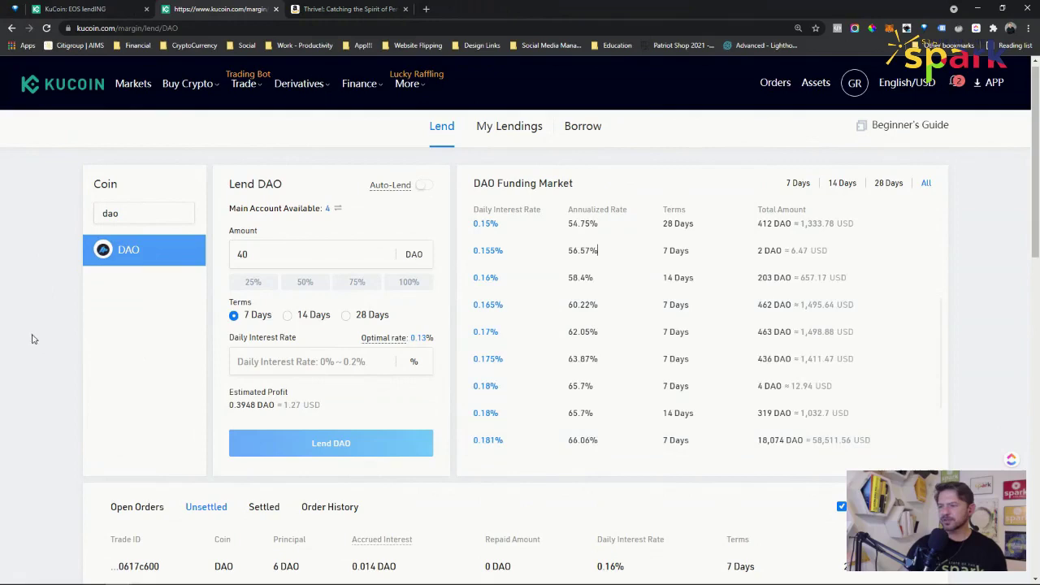
Step: Review the unsettled DAO loans' principal, accrued interest and daily rates alongside the DAO lending form and market offers
{"action": "scroll", "coordinate": [41, 363], "scroll_direction": "down", "scroll_amount": 3}
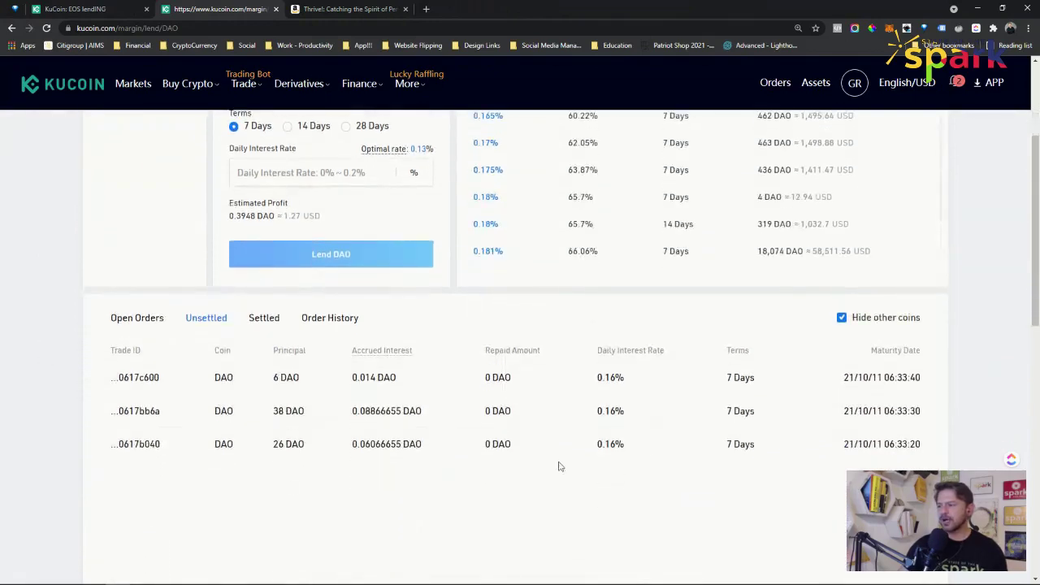
{"action": "left_click_drag", "start_coordinate": [912, 455], "coordinate": [75, 384]}
{"action": "left_click", "coordinate": [75, 383]}
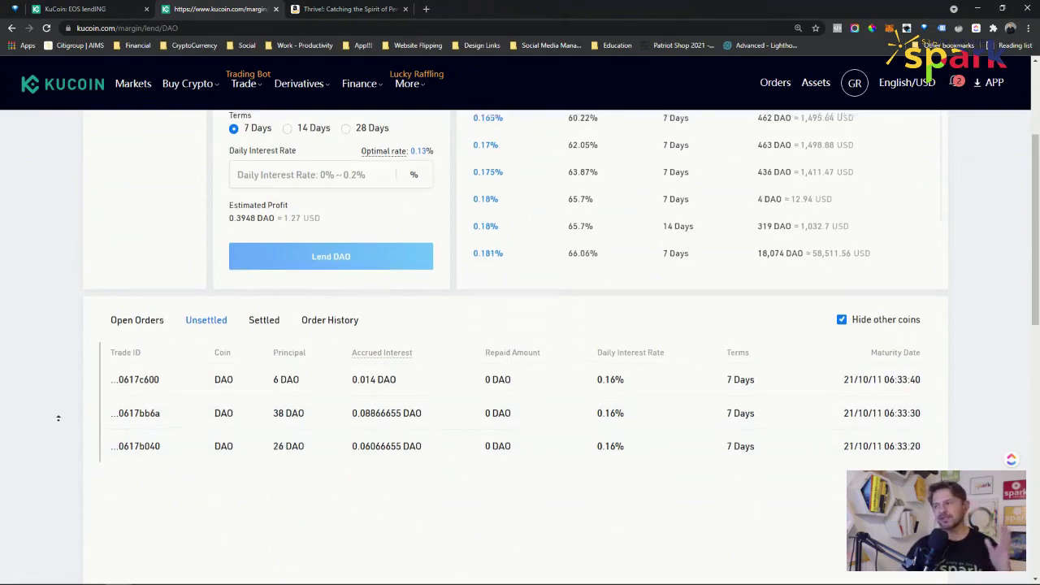
{"action": "scroll", "coordinate": [58, 423], "scroll_direction": "up", "scroll_amount": 1}
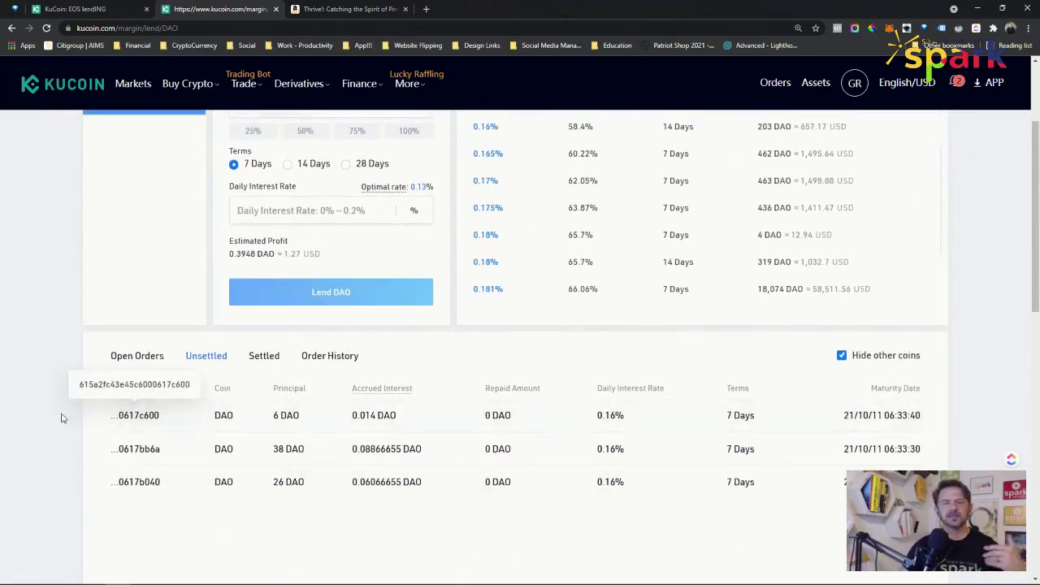
{"action": "scroll", "coordinate": [48, 378], "scroll_direction": "up", "scroll_amount": 3}
{"action": "scroll", "coordinate": [50, 366], "scroll_direction": "down", "scroll_amount": 1}
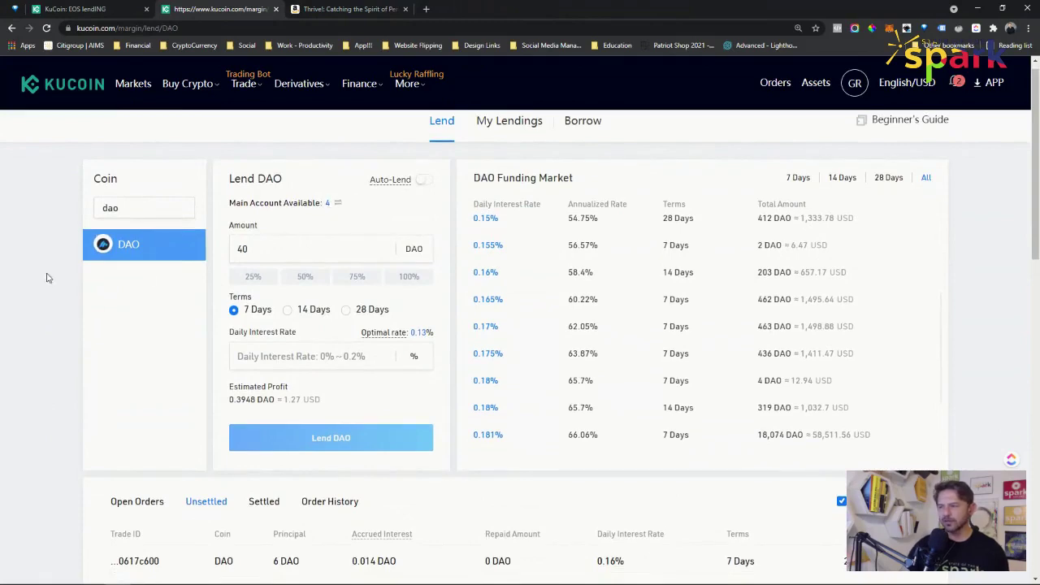
{"action": "scroll", "coordinate": [39, 329], "scroll_direction": "down", "scroll_amount": 2}
{"action": "scroll", "coordinate": [39, 329], "scroll_direction": "down", "scroll_amount": 1}
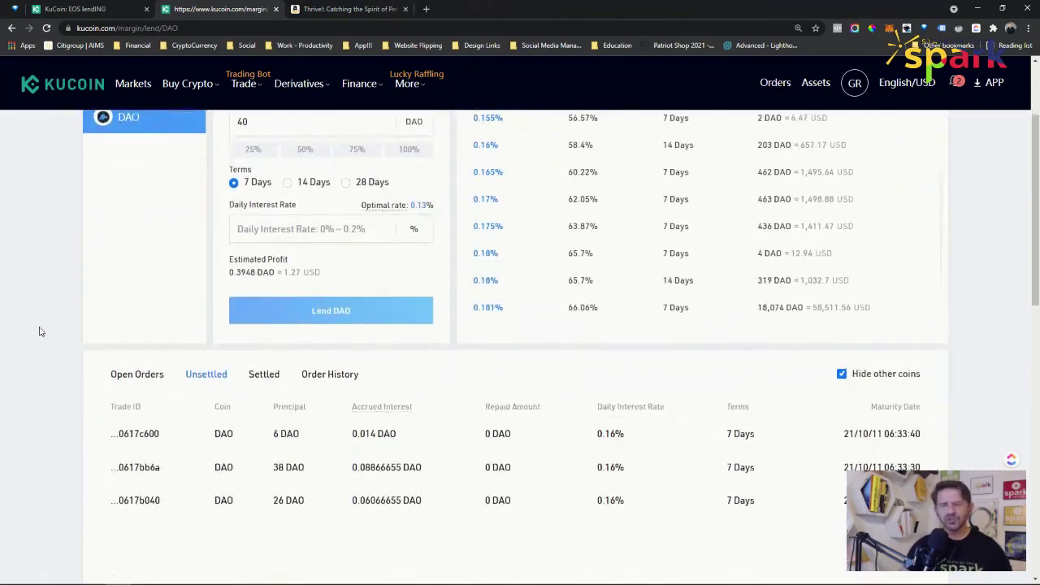
{"action": "scroll", "coordinate": [44, 329], "scroll_direction": "up", "scroll_amount": 1}
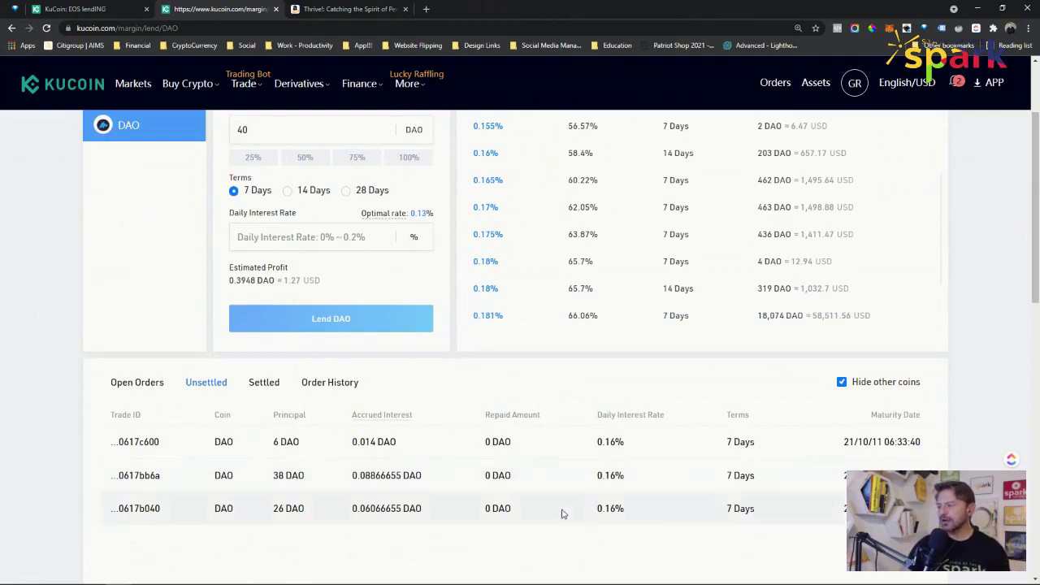
{"action": "scroll", "coordinate": [44, 294], "scroll_direction": "up", "scroll_amount": 1}
{"action": "scroll", "coordinate": [44, 289], "scroll_direction": "up", "scroll_amount": 2}
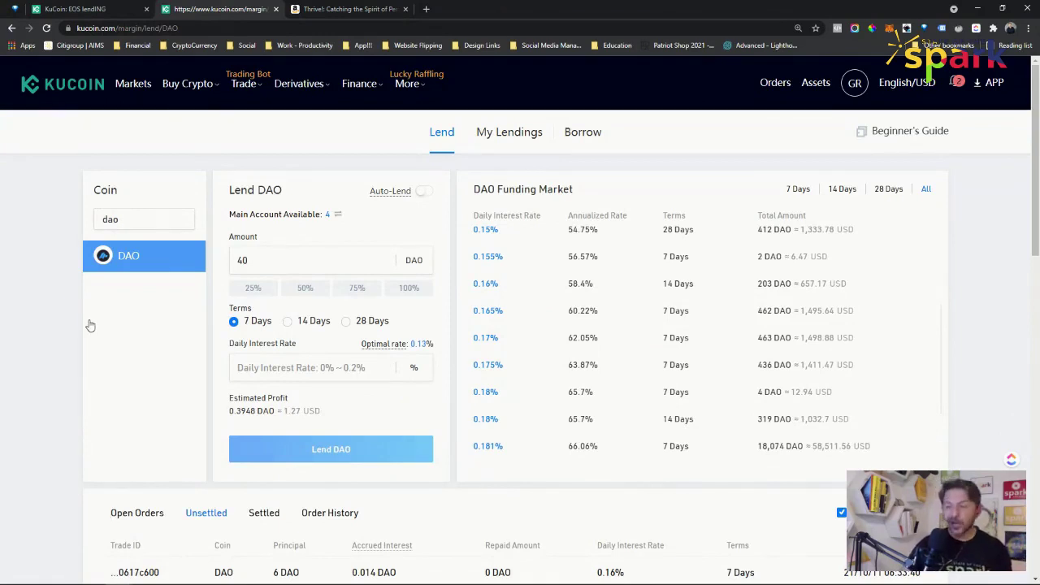
Step: Check the maturity date of the unsettled 6 DAO loan
{"action": "scroll", "coordinate": [44, 309], "scroll_direction": "down", "scroll_amount": 2}
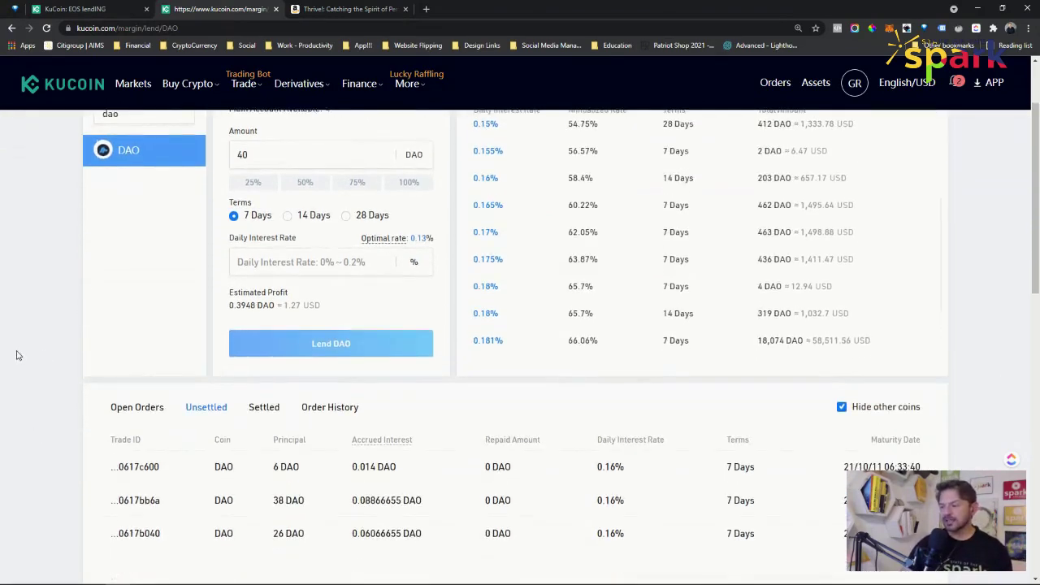
{"action": "scroll", "coordinate": [558, 483], "scroll_direction": "down", "scroll_amount": 1}
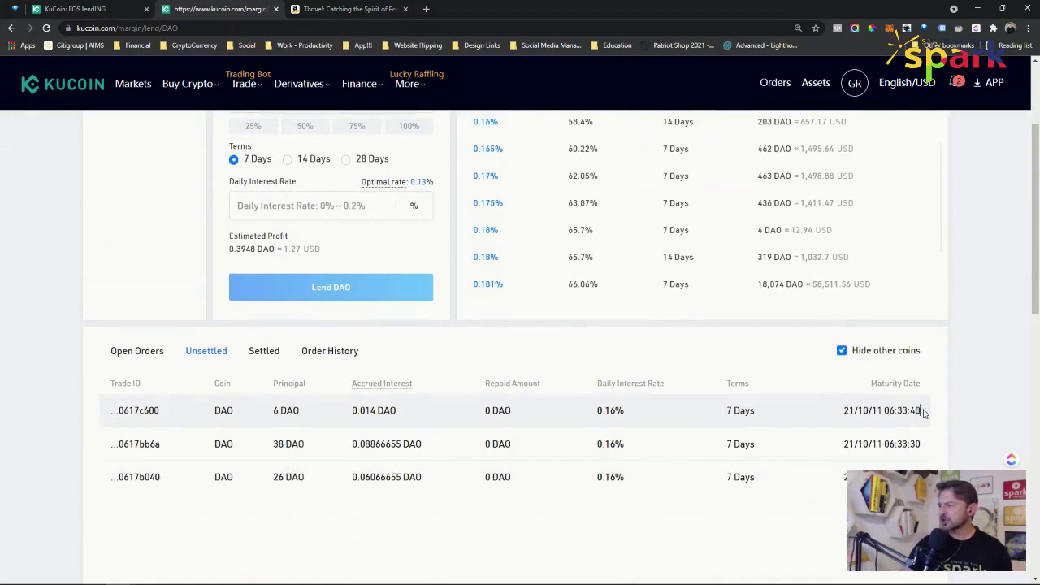
{"action": "left_click_drag", "start_coordinate": [926, 412], "coordinate": [834, 416]}
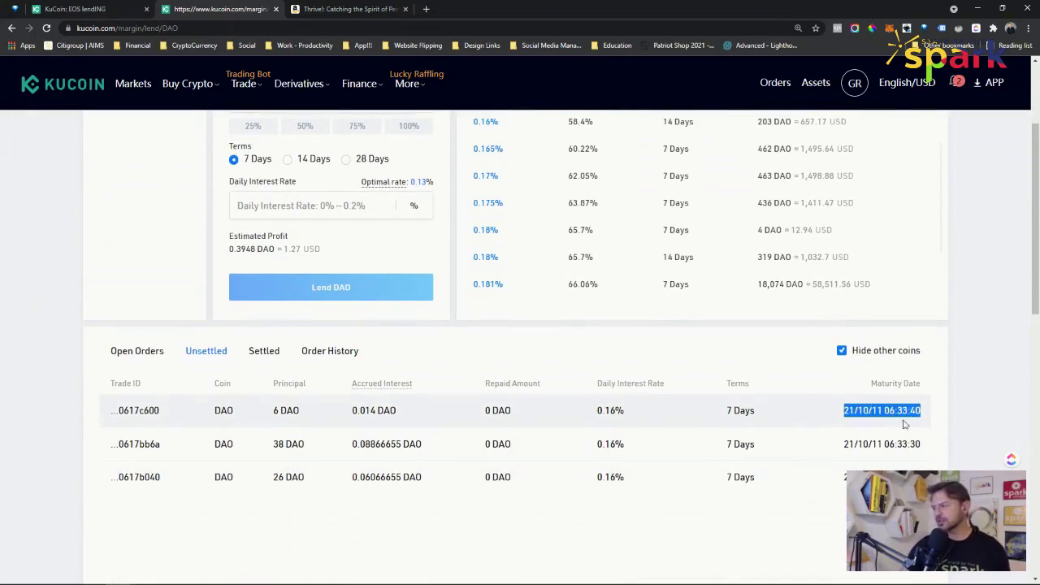
{"action": "left_click", "coordinate": [35, 325]}
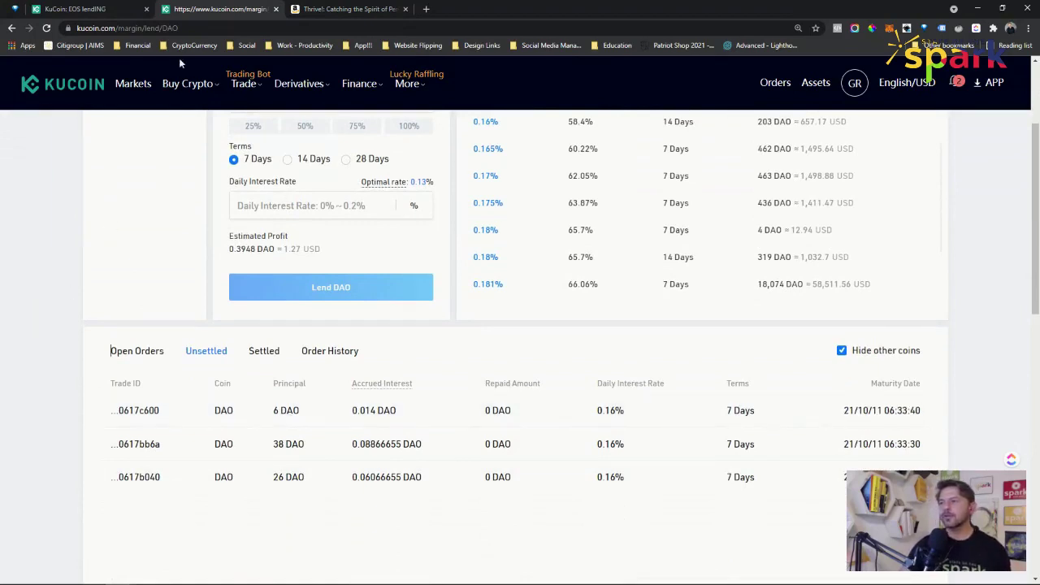
Step: Switch to the EOS lending page, filter the coin list by "eos" and select EOS
{"action": "left_click", "coordinate": [114, 8]}
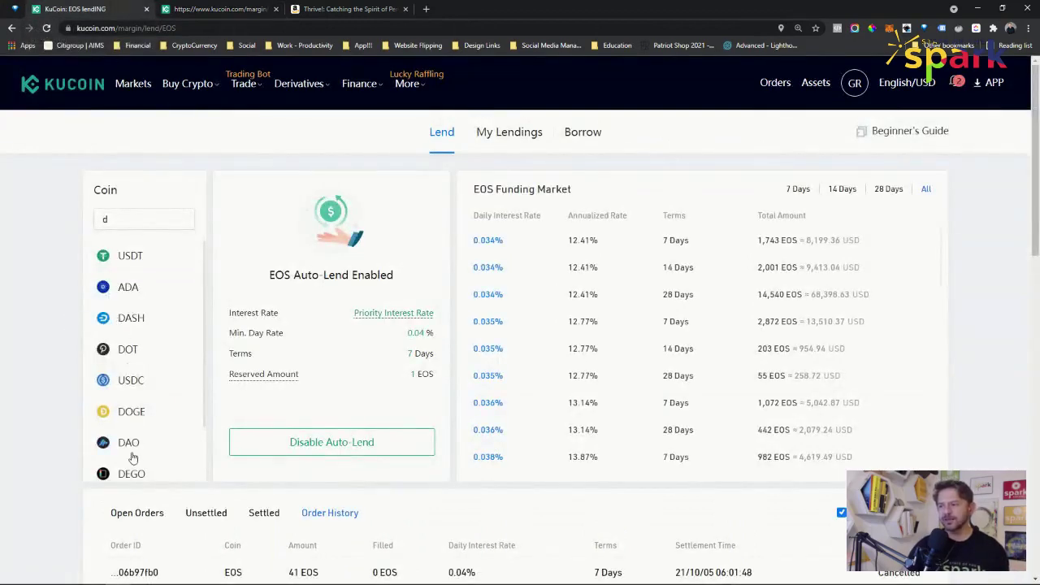
{"action": "double_click", "coordinate": [89, 224]}
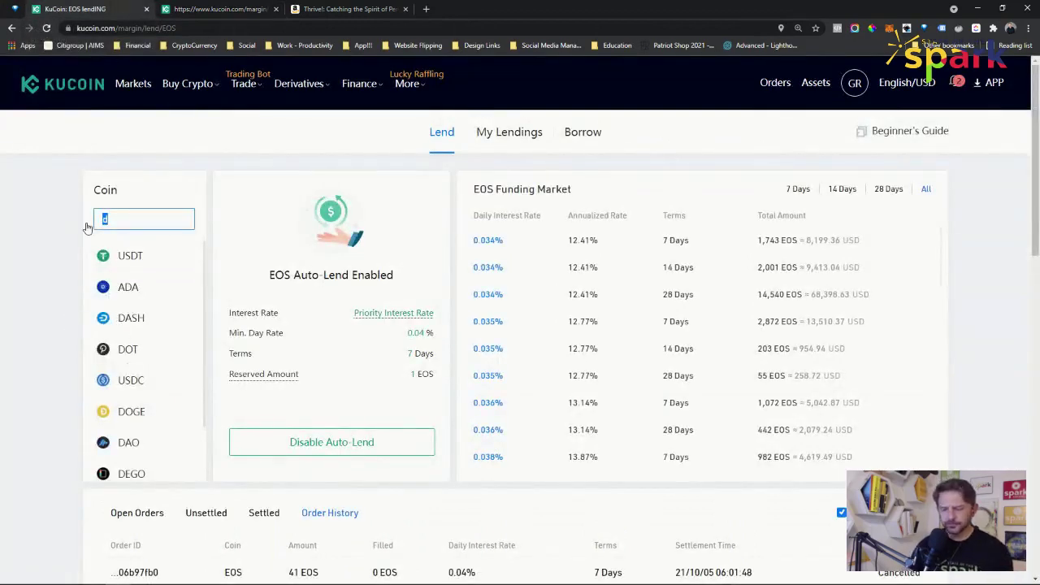
{"action": "type", "text": "eos"}
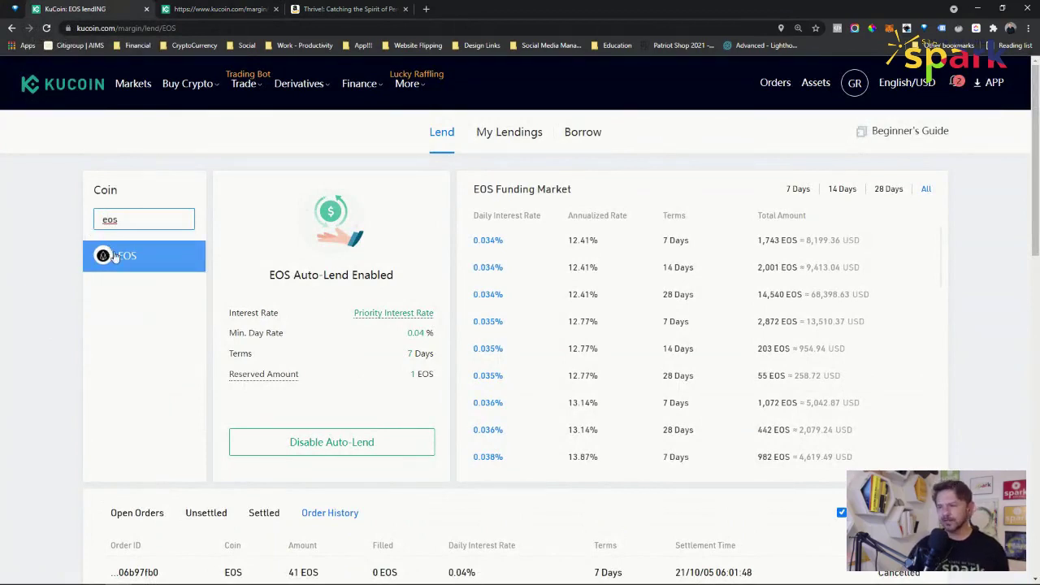
{"action": "left_click", "coordinate": [107, 255]}
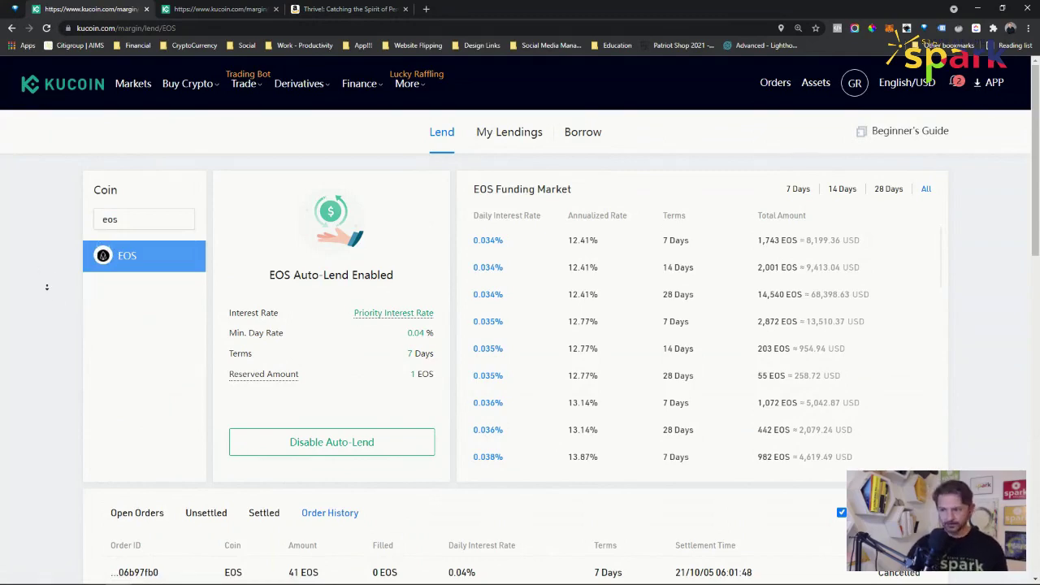
Step: Review the EOS Auto-Lend status and its interest rate, minimum day rate, term and reserved amount settings
{"action": "scroll", "coordinate": [46, 301], "scroll_direction": "down", "scroll_amount": 1}
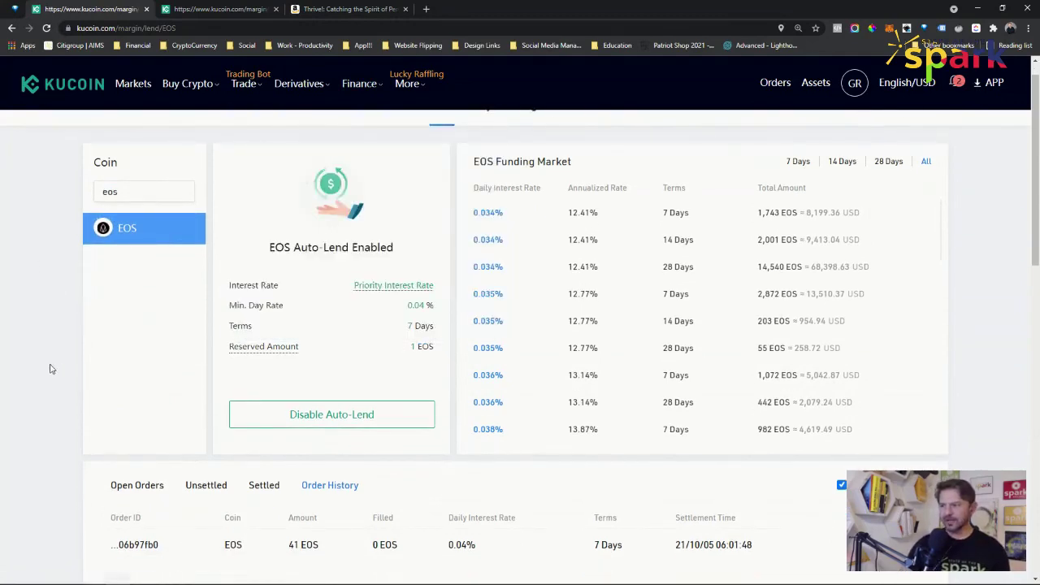
{"action": "scroll", "coordinate": [81, 374], "scroll_direction": "up", "scroll_amount": 1}
{"action": "left_click_drag", "start_coordinate": [410, 268], "coordinate": [261, 272]}
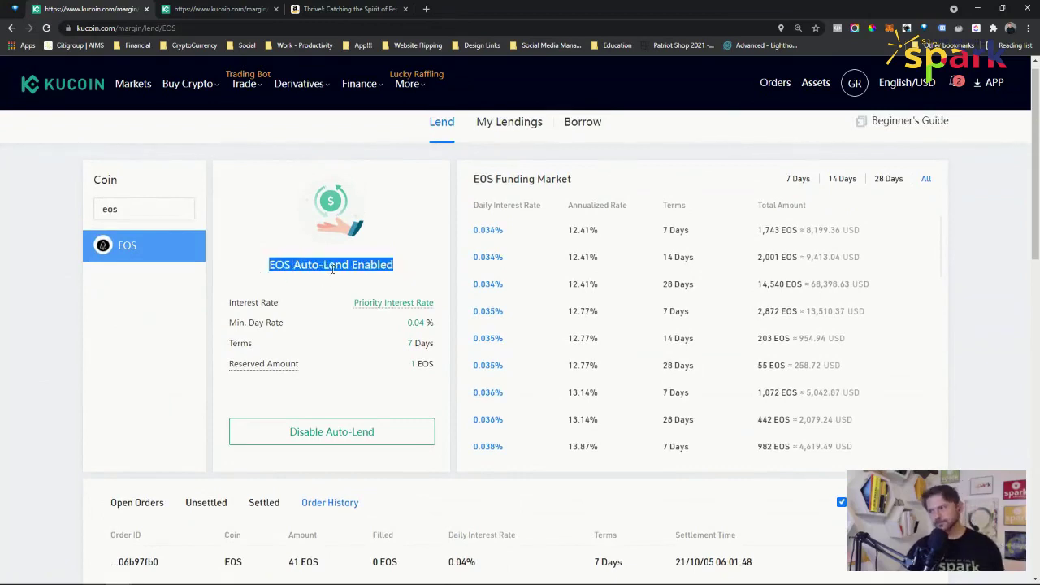
{"action": "left_click", "coordinate": [390, 268]}
{"action": "left_click_drag", "start_coordinate": [402, 273], "coordinate": [269, 271]}
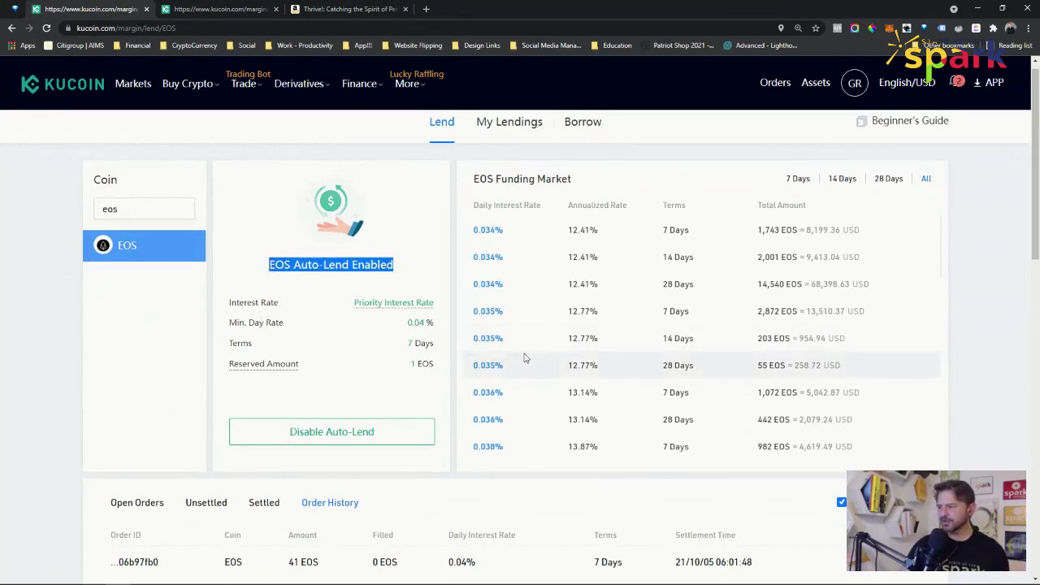
Step: Examine the daily and annualized rates across the EOS Funding Market offers, from the lowest to the highest
{"action": "left_click", "coordinate": [913, 263]}
{"action": "scroll", "coordinate": [902, 341], "scroll_direction": "down", "scroll_amount": 10}
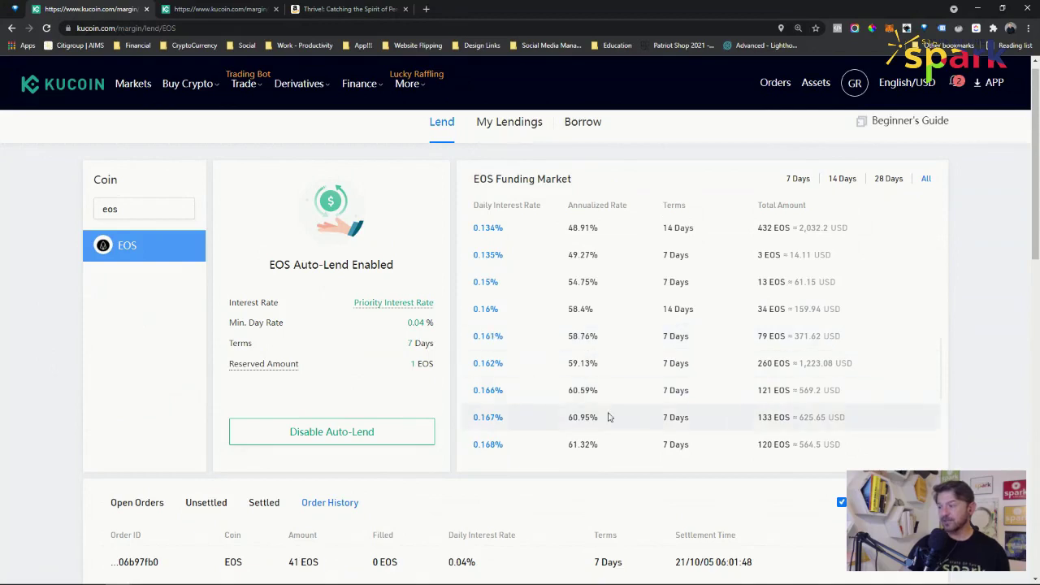
{"action": "scroll", "coordinate": [872, 300], "scroll_direction": "up", "scroll_amount": 1}
{"action": "scroll", "coordinate": [872, 284], "scroll_direction": "up", "scroll_amount": 3}
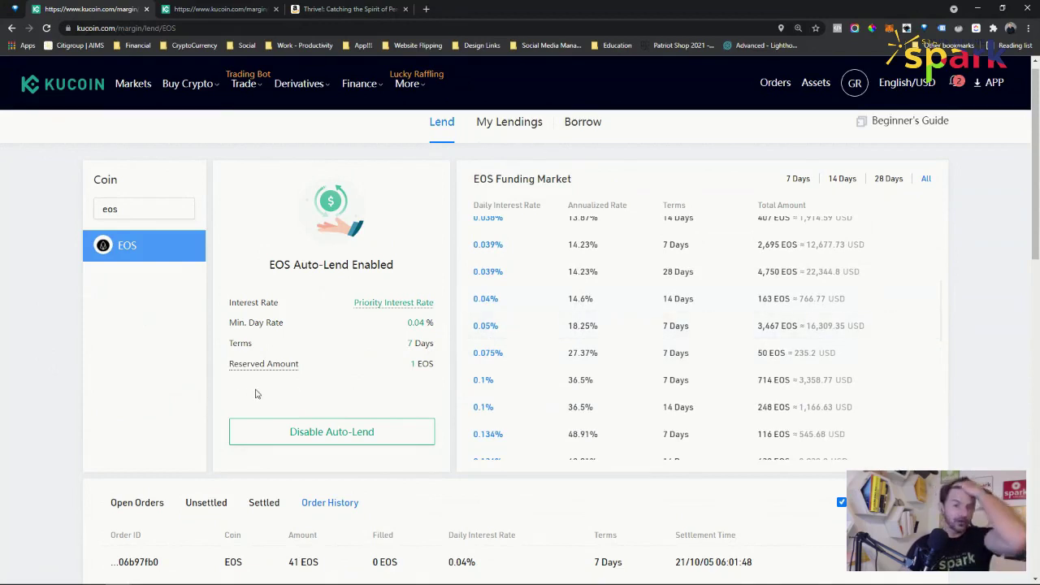
Step: Check the EOS order history and the unsettled EOS loans, ending back on the order history
{"action": "scroll", "coordinate": [37, 409], "scroll_direction": "down", "scroll_amount": 2}
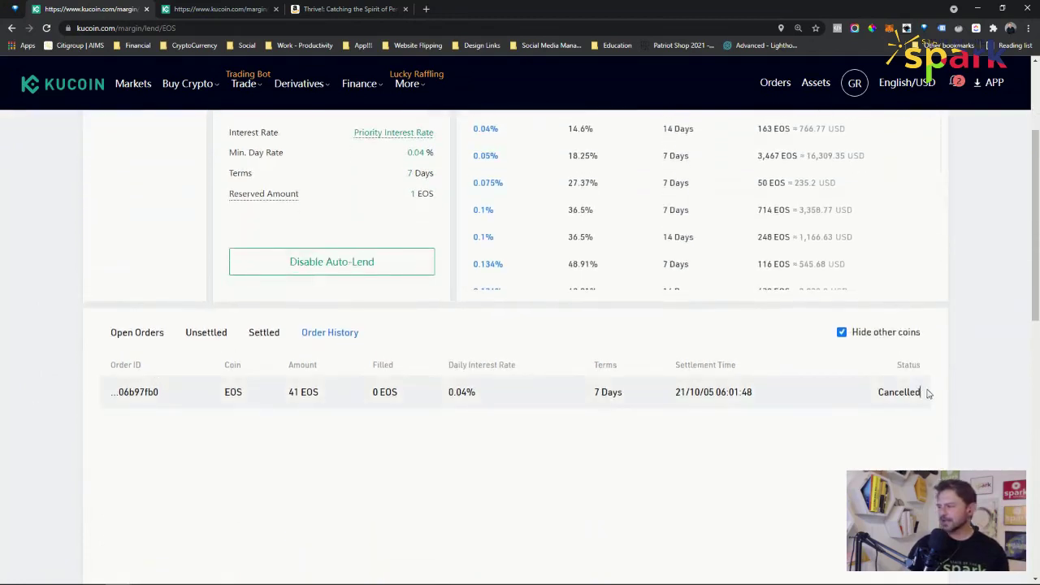
{"action": "left_click_drag", "start_coordinate": [926, 395], "coordinate": [305, 397]}
{"action": "left_click", "coordinate": [215, 332]}
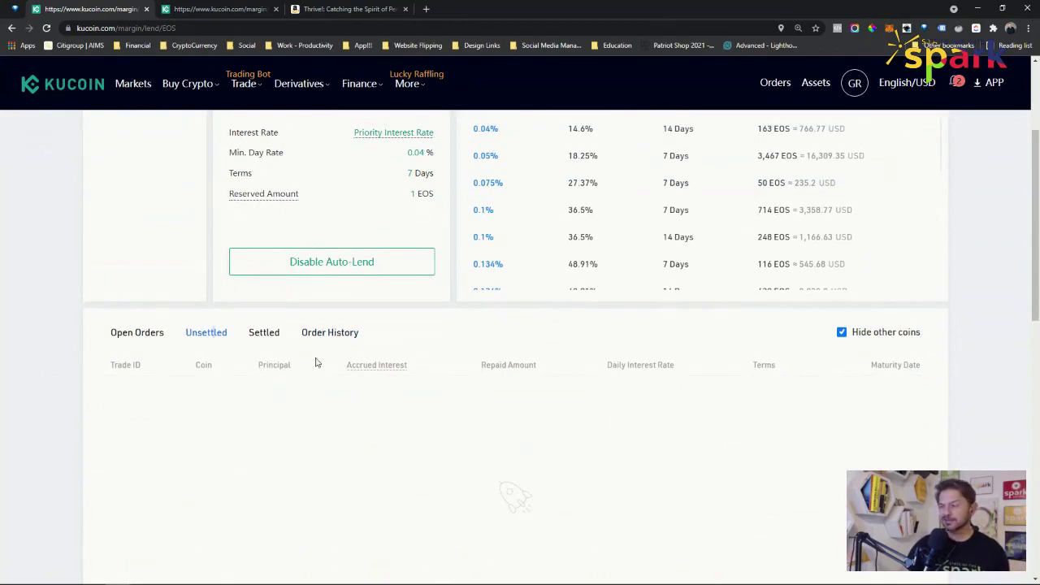
{"action": "left_click", "coordinate": [317, 334]}
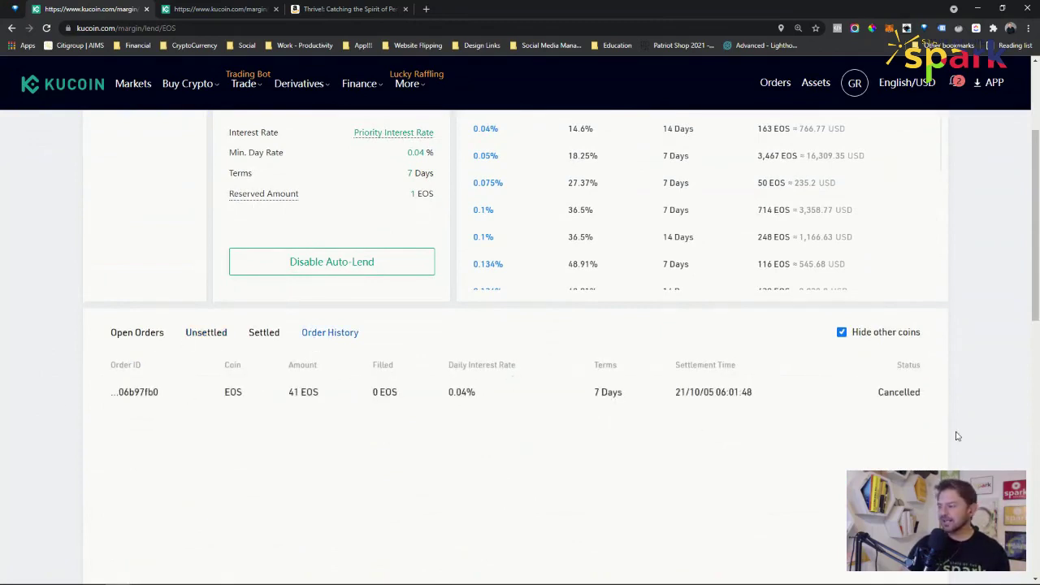
Step: Disable Auto-Lend for EOS and recheck the 41 EOS order in the order history
{"action": "left_click", "coordinate": [367, 264]}
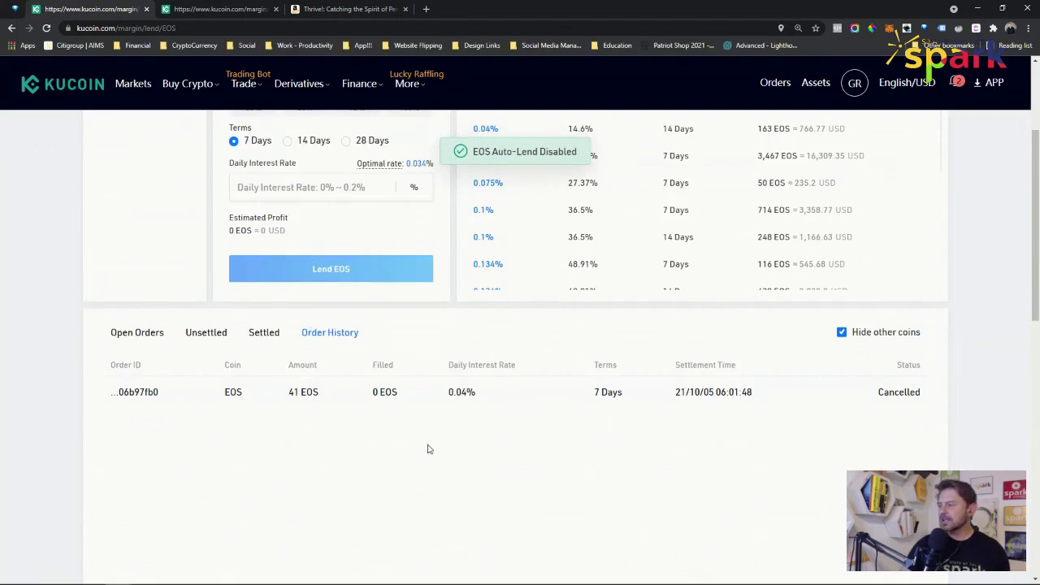
{"action": "left_click_drag", "start_coordinate": [926, 393], "coordinate": [182, 398]}
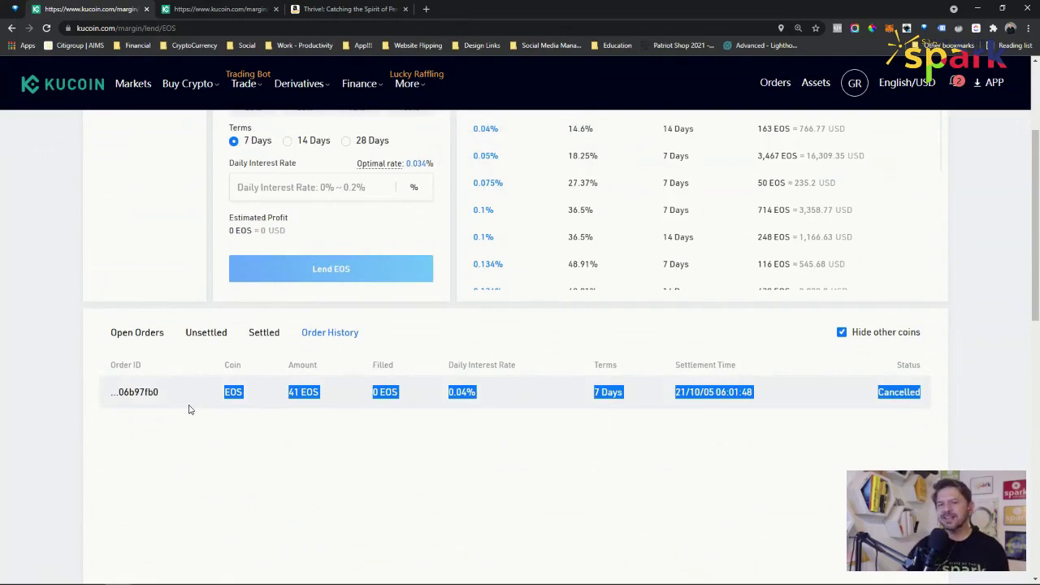
{"action": "left_click", "coordinate": [216, 423]}
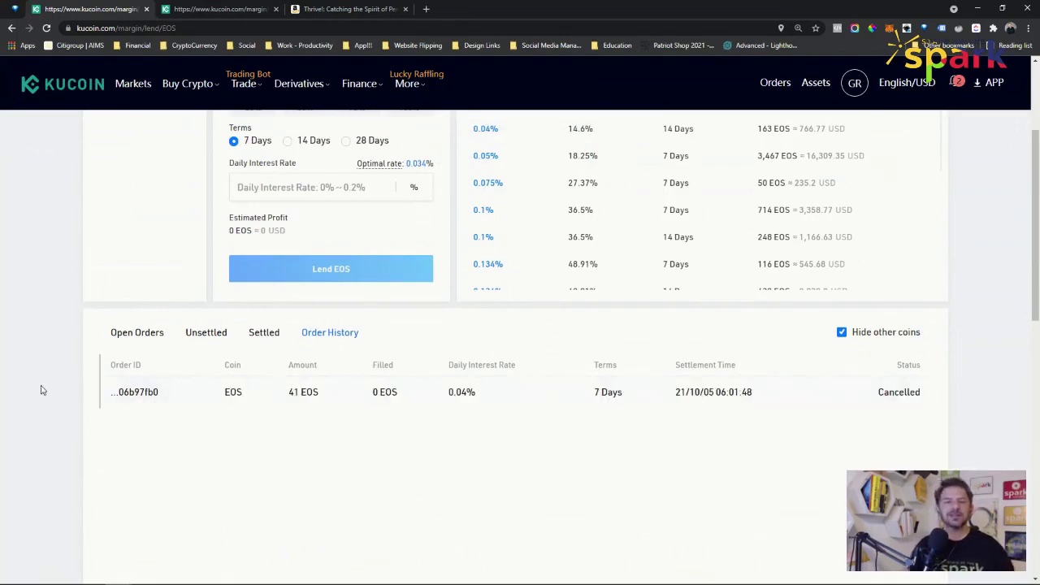